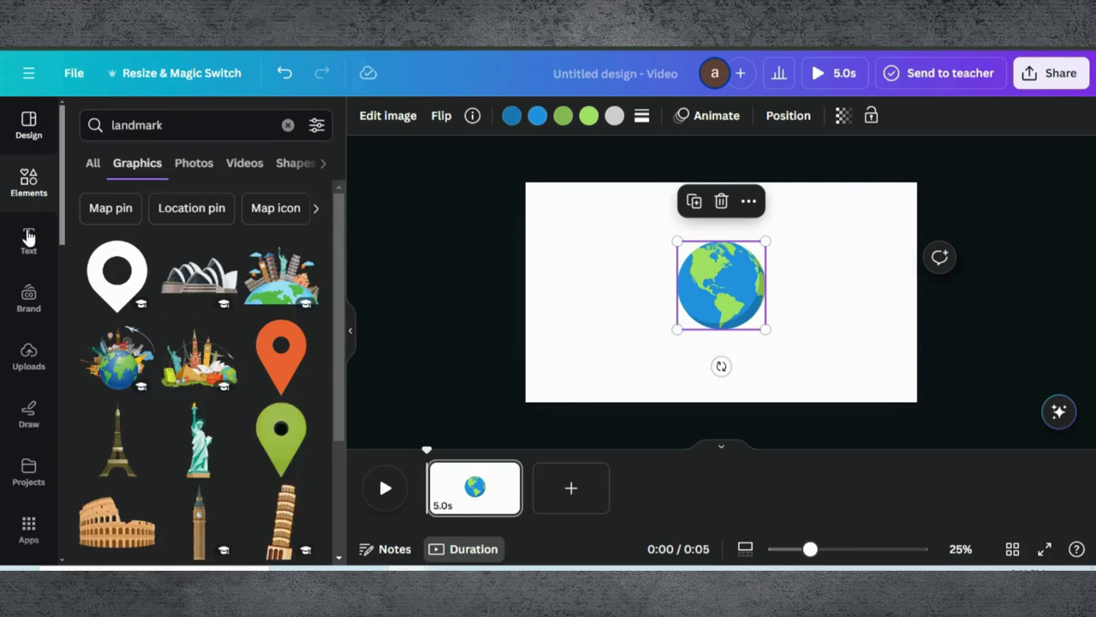
Add the Statue of Liberty graphic, shrink it to about 134 × 386 px, and stand it on the globe after lowering the globe slightly
click(196, 435)
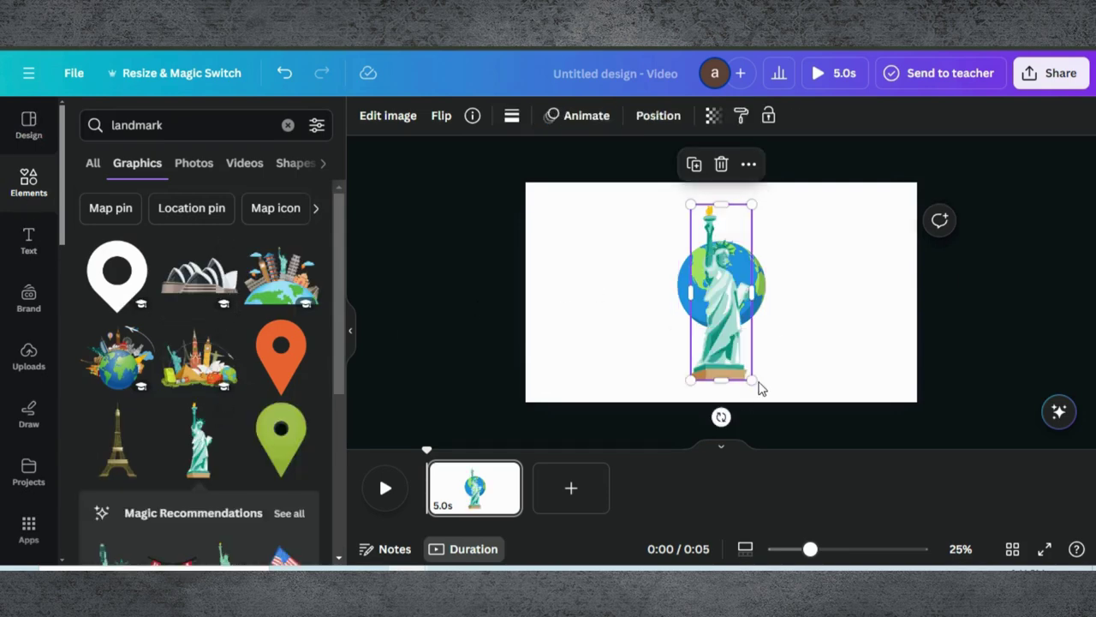
drag(752, 380, 719, 243)
click(722, 288)
drag(722, 288, 722, 302)
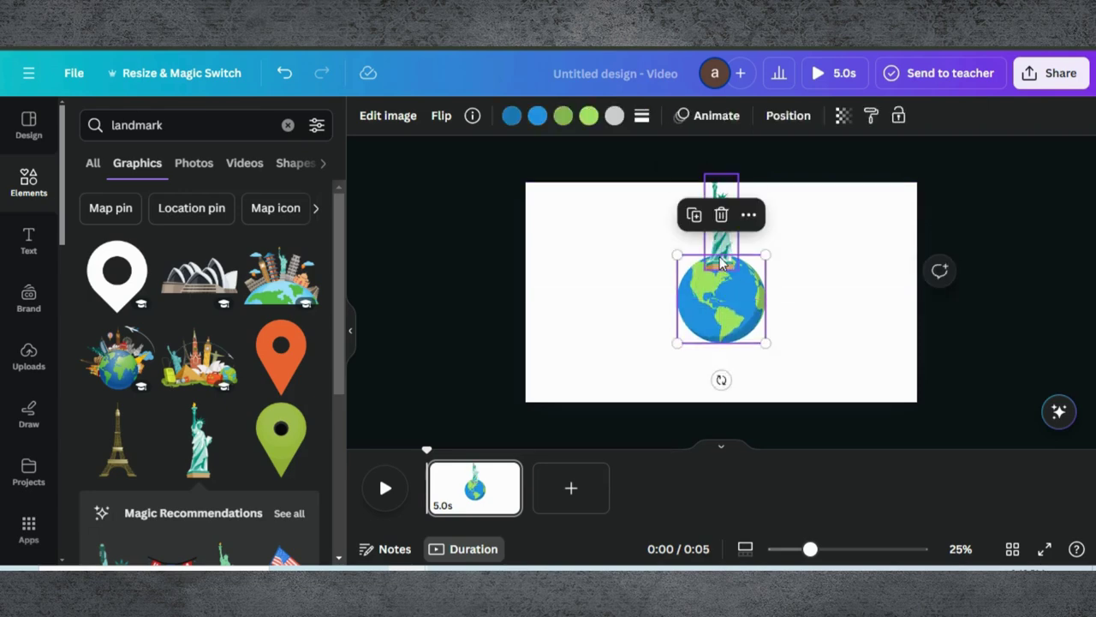
click(720, 241)
drag(720, 242, 729, 266)
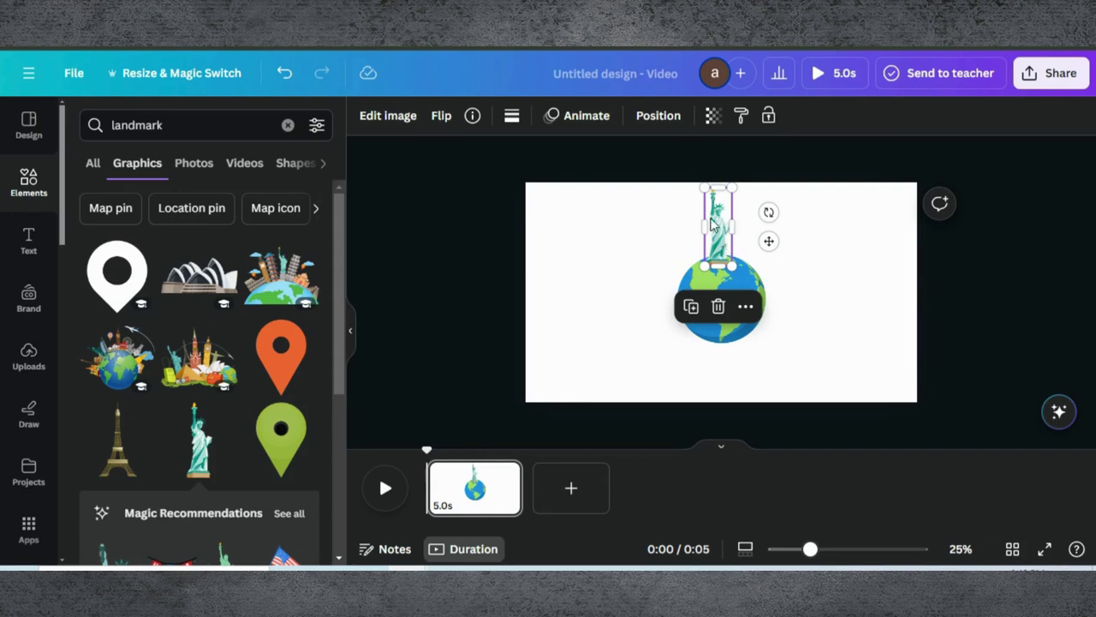
Send the Statue of Liberty to the back behind the globe and center it horizontally above the globe
click(658, 115)
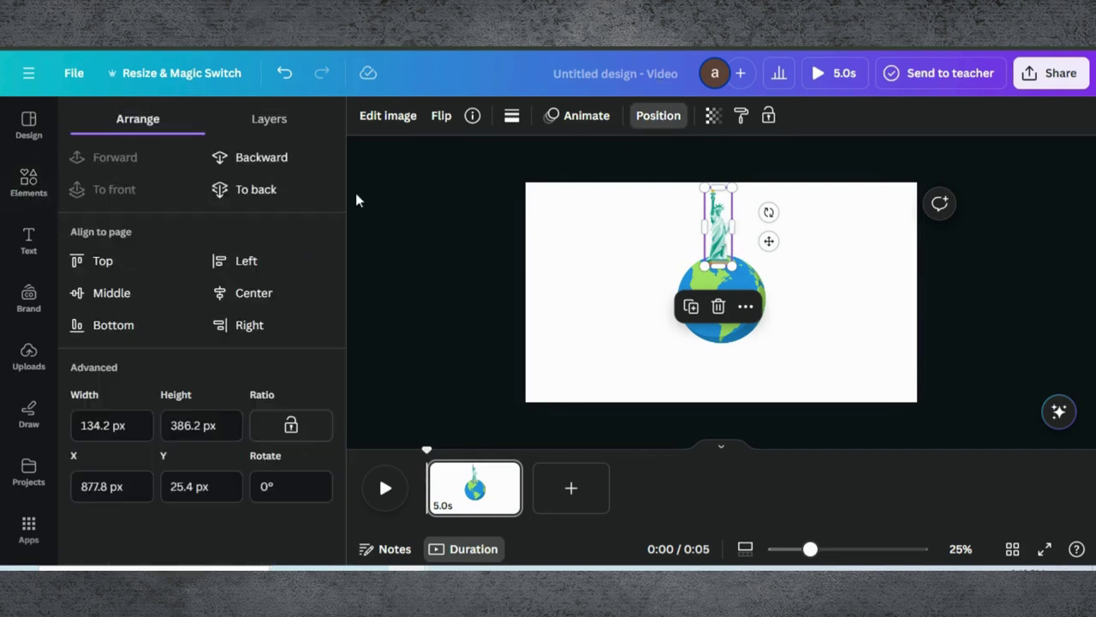
click(292, 189)
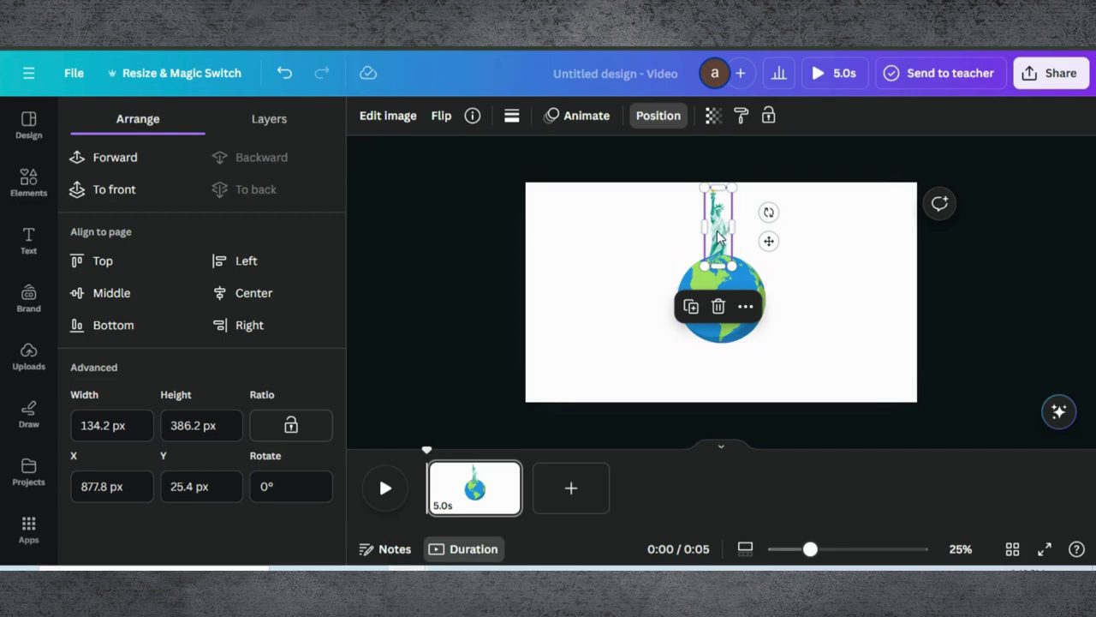
drag(718, 238, 721, 238)
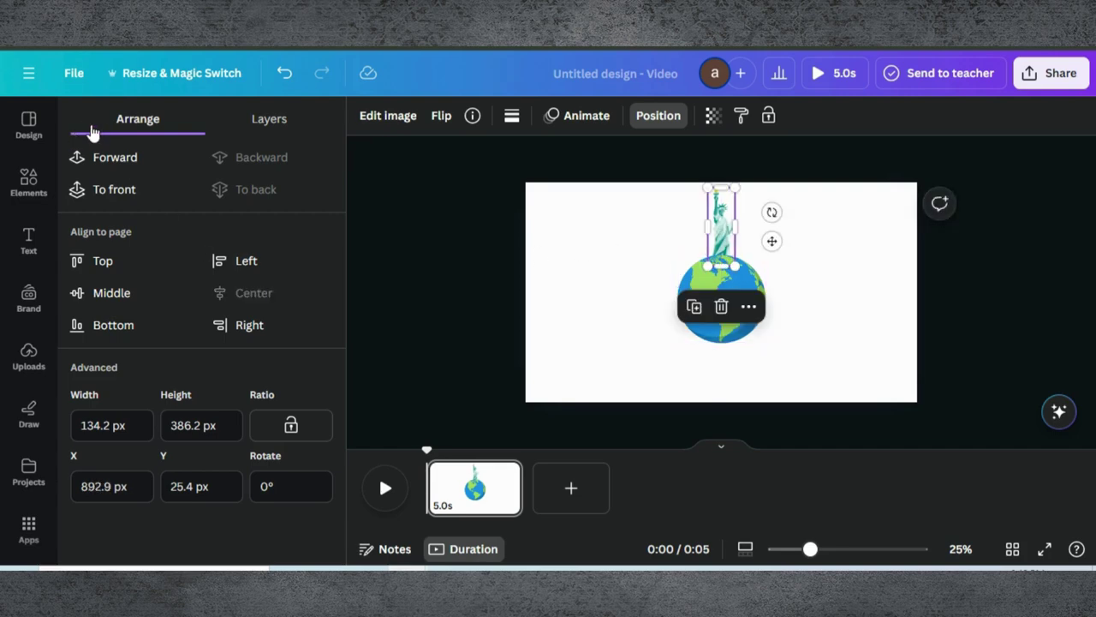
key(Escape)
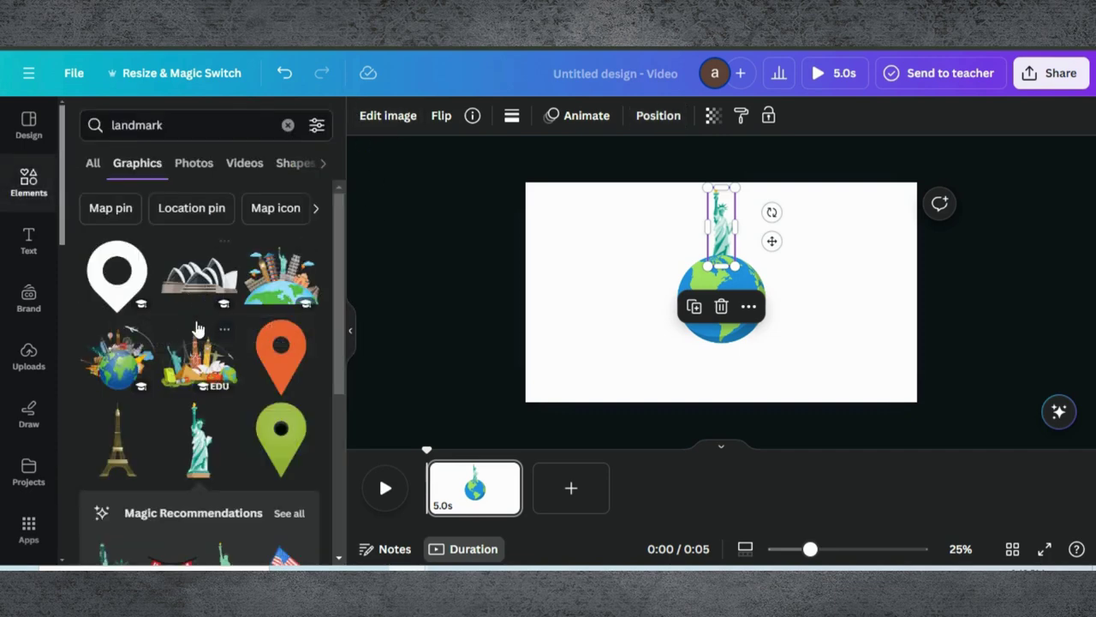
Add the blue sail-shaped skyscraper from the landmark graphics and place it at the globe's right edge
scroll(197, 326, down, 2)
scroll(163, 322, down, 5)
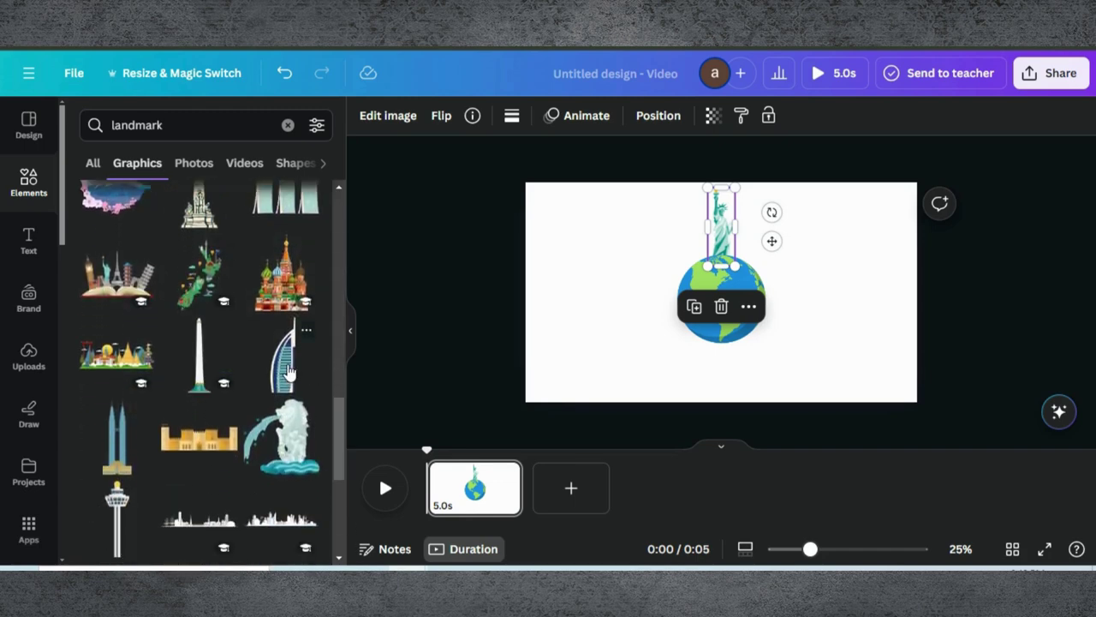
click(290, 370)
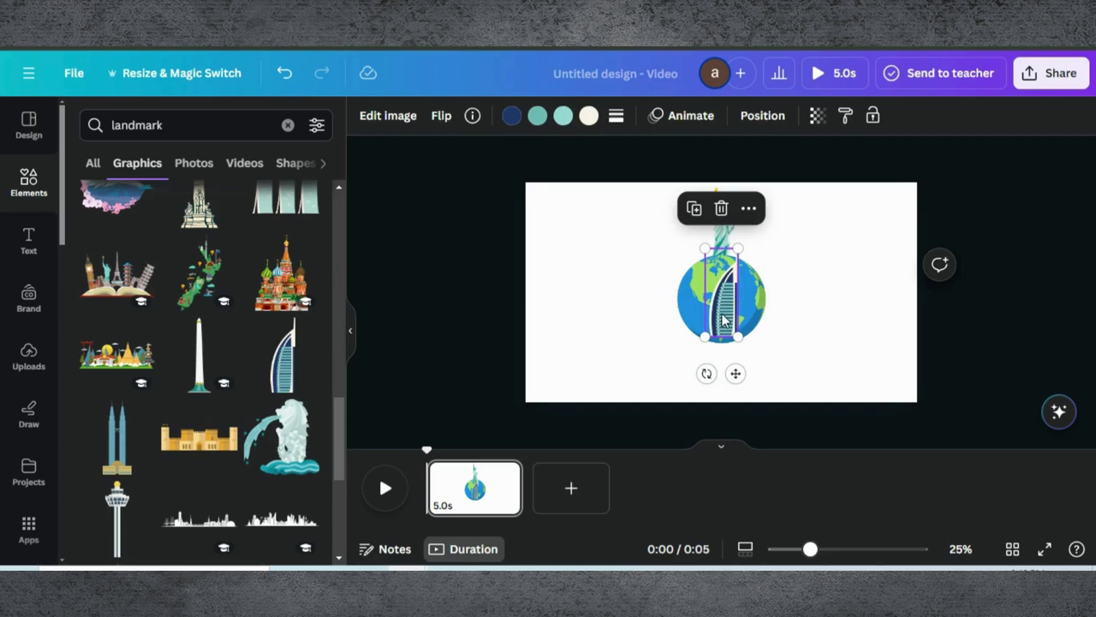
drag(723, 312, 761, 291)
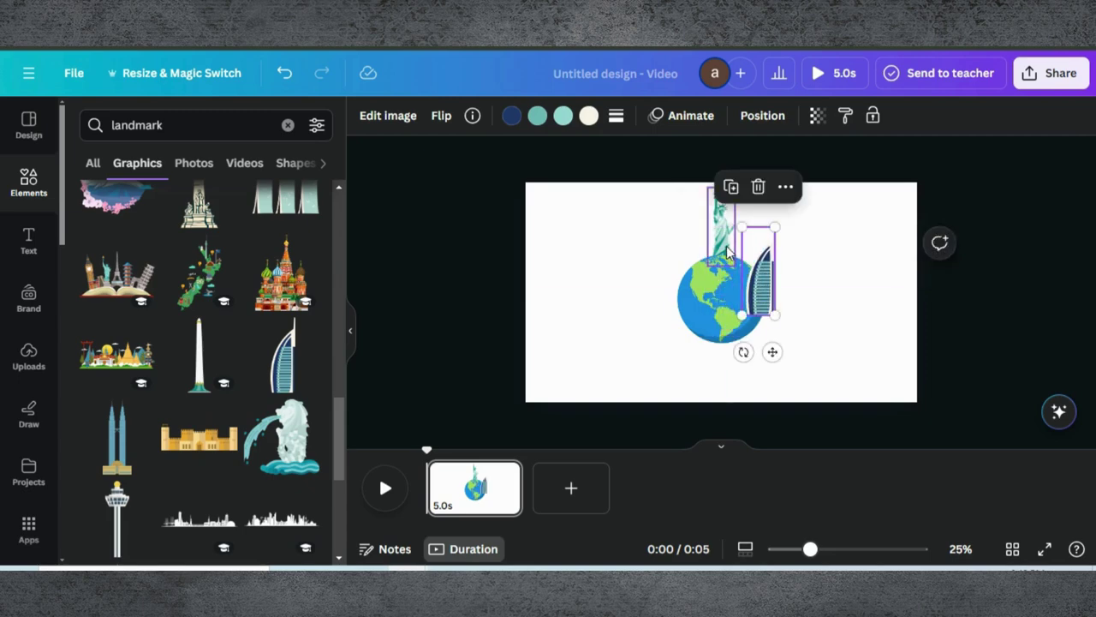
Rotate the Statue of Liberty onto its side and set its base against the globe's left edge, torch pointing outward
drag(725, 244, 673, 284)
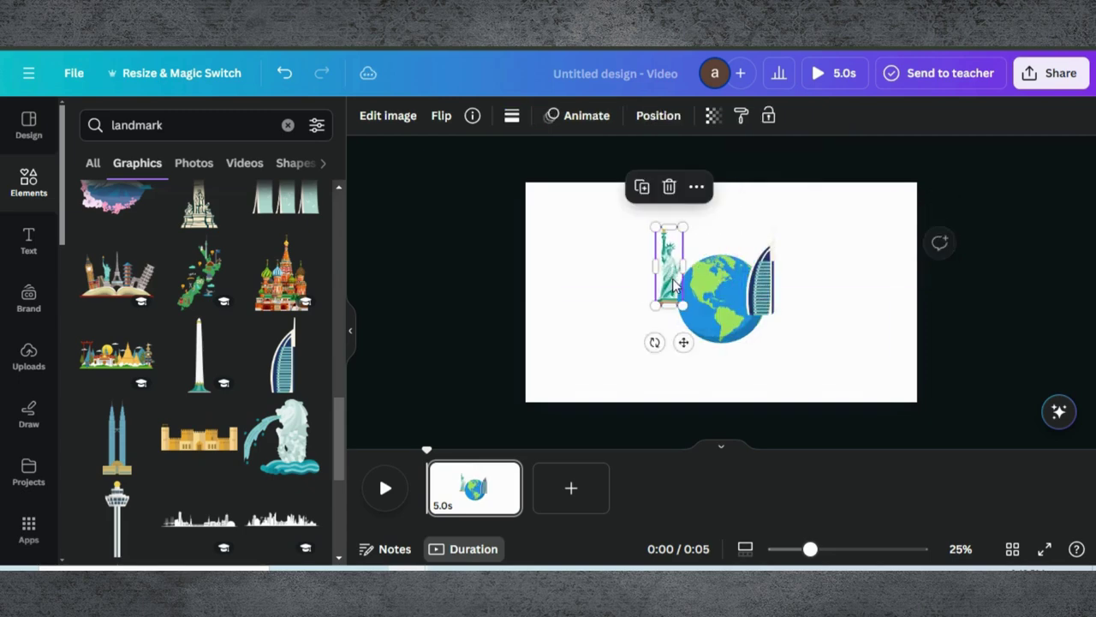
drag(653, 342, 767, 353)
drag(649, 270, 636, 290)
drag(716, 331, 722, 296)
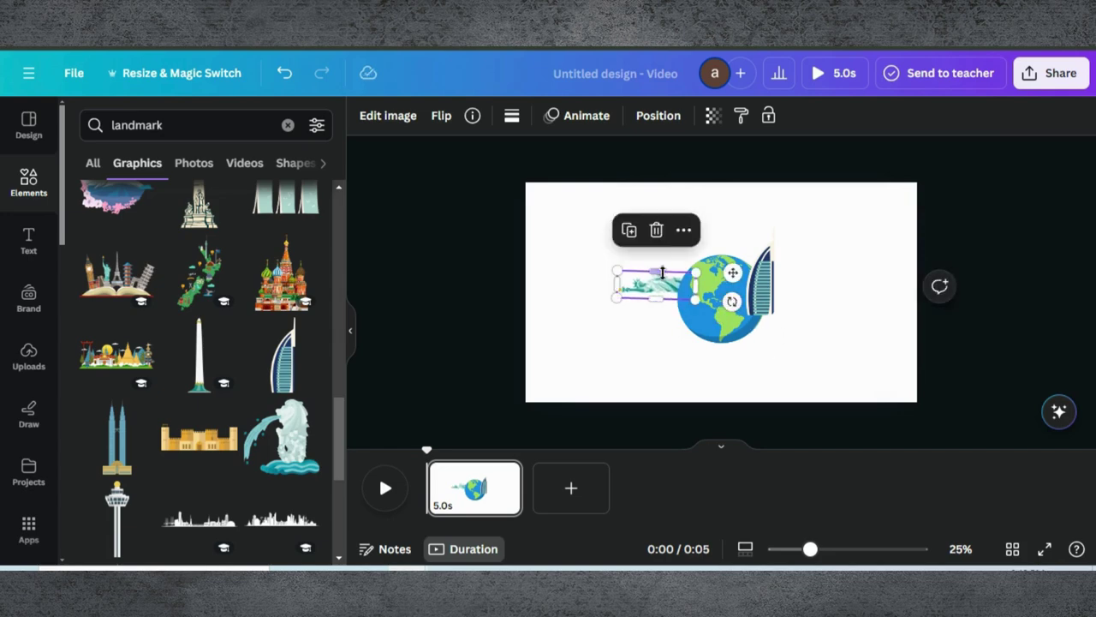
drag(649, 292, 638, 296)
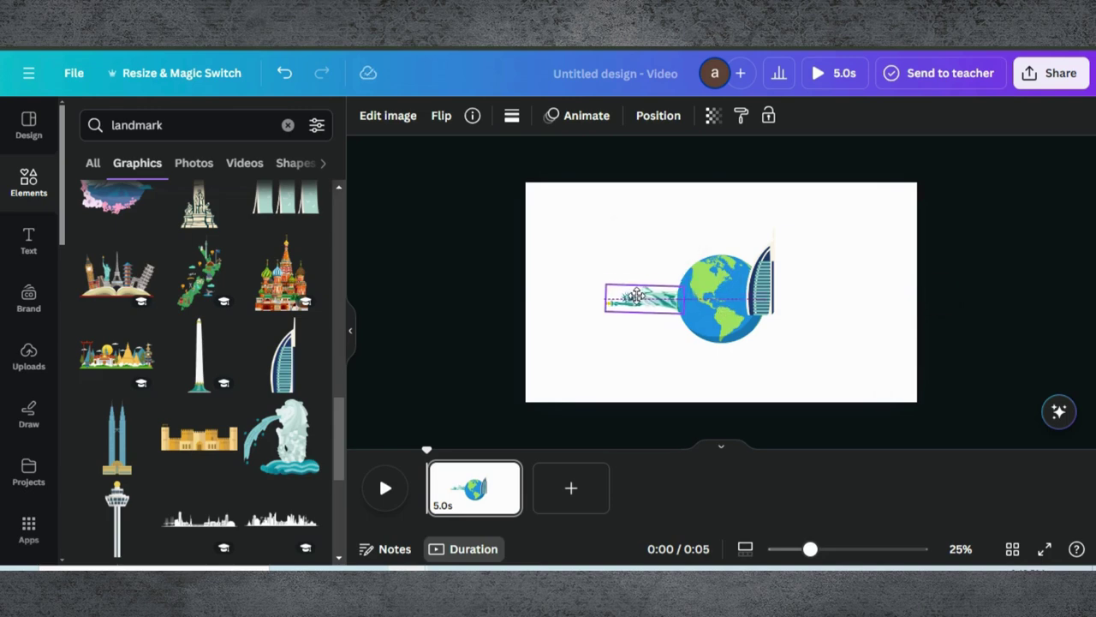
Move the sail-shaped skyscraper to the top of the globe and send it backward one layer
drag(767, 287, 724, 224)
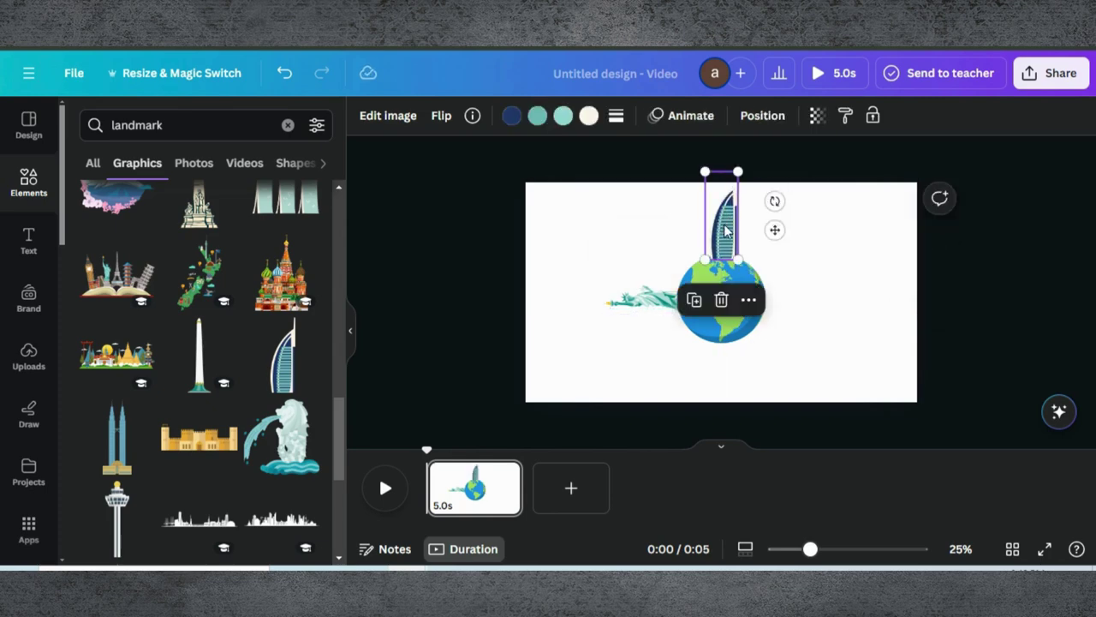
right_click(725, 230)
mouse_move(756, 331)
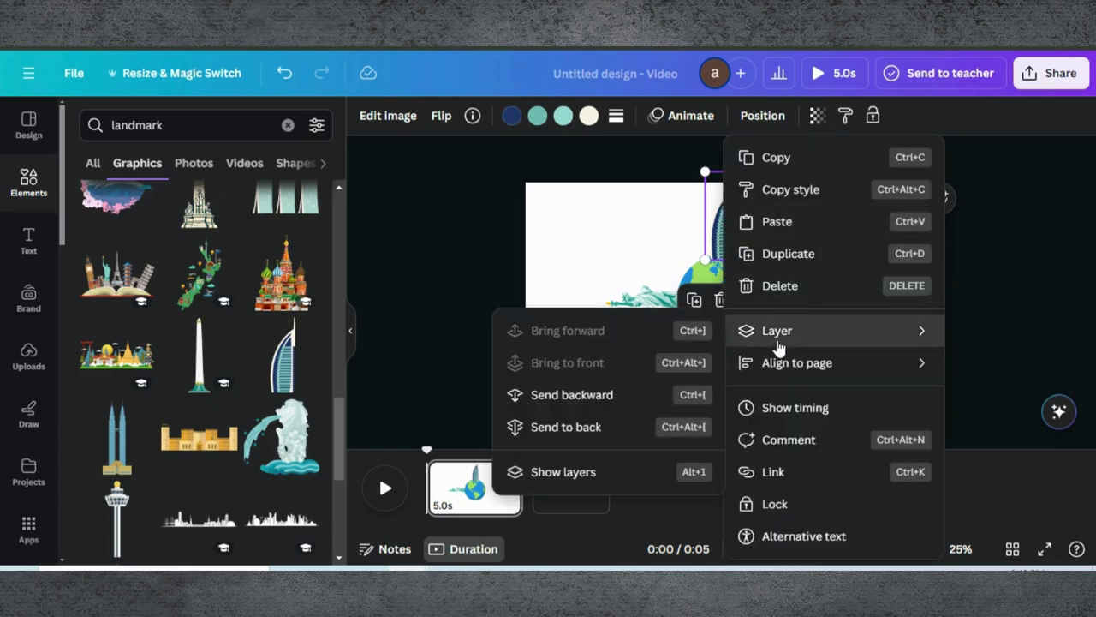
click(592, 395)
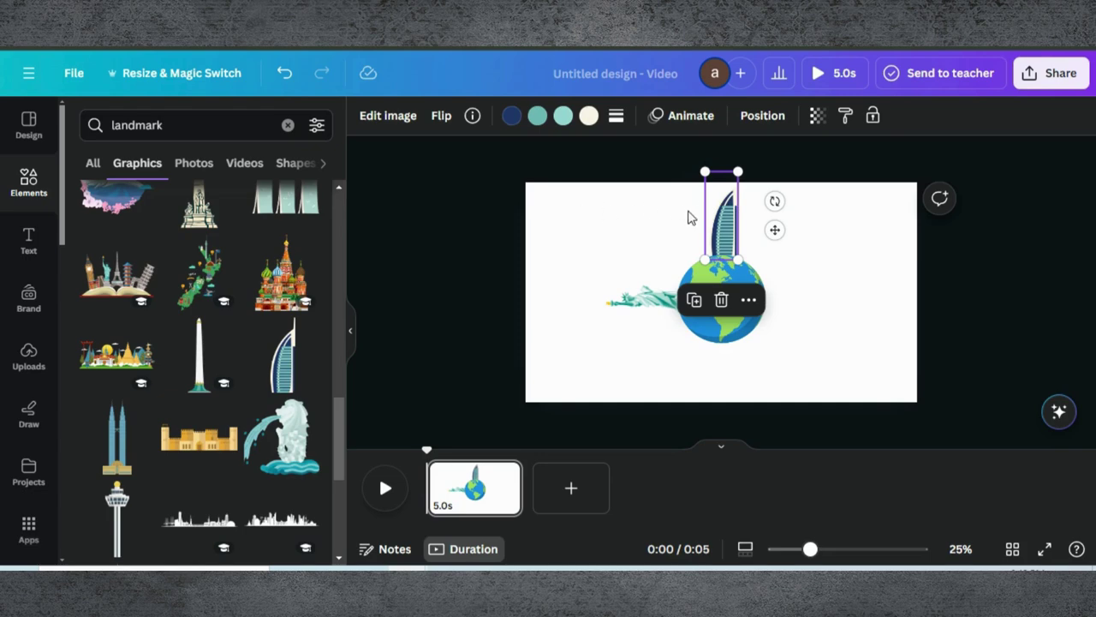
drag(719, 229, 719, 231)
Add the slim white tower from the landmark graphics, rotate it about 88°, and place it against the globe's right edge
scroll(220, 363, down, 5)
scroll(220, 363, down, 4)
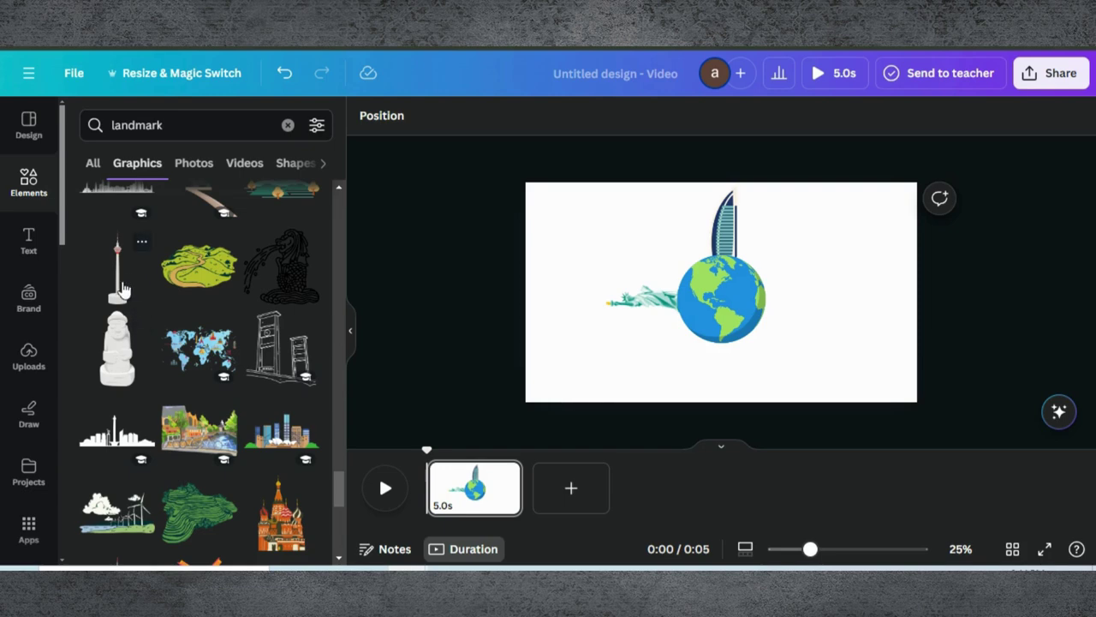
click(120, 287)
drag(706, 373, 602, 292)
drag(697, 292, 770, 293)
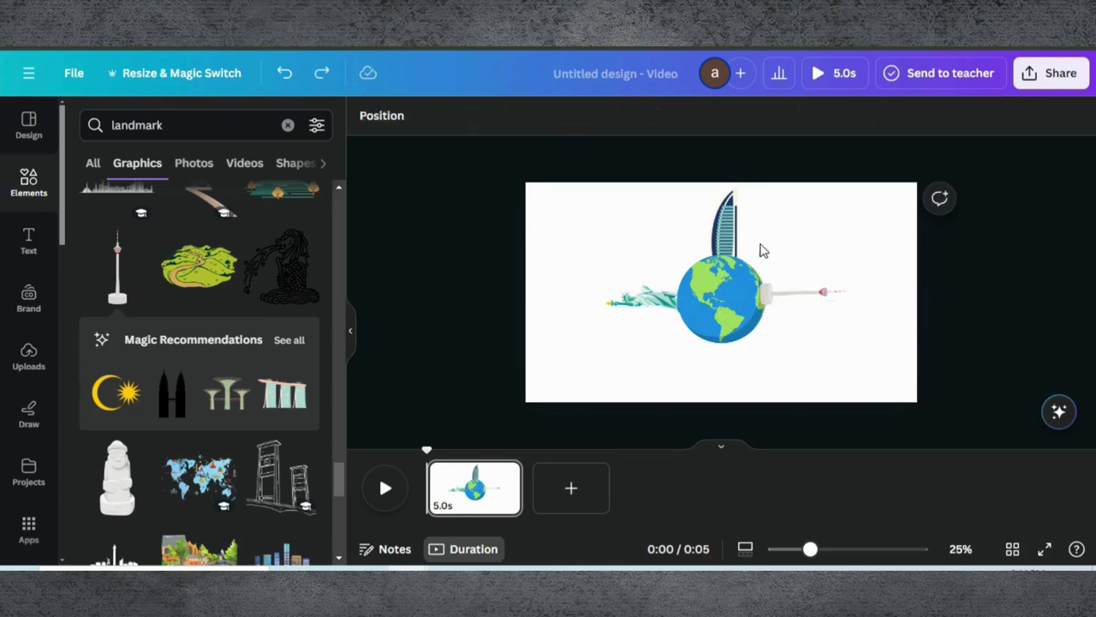
Send the slim white tower to the back and nudge it down so its base tucks behind the globe
click(791, 312)
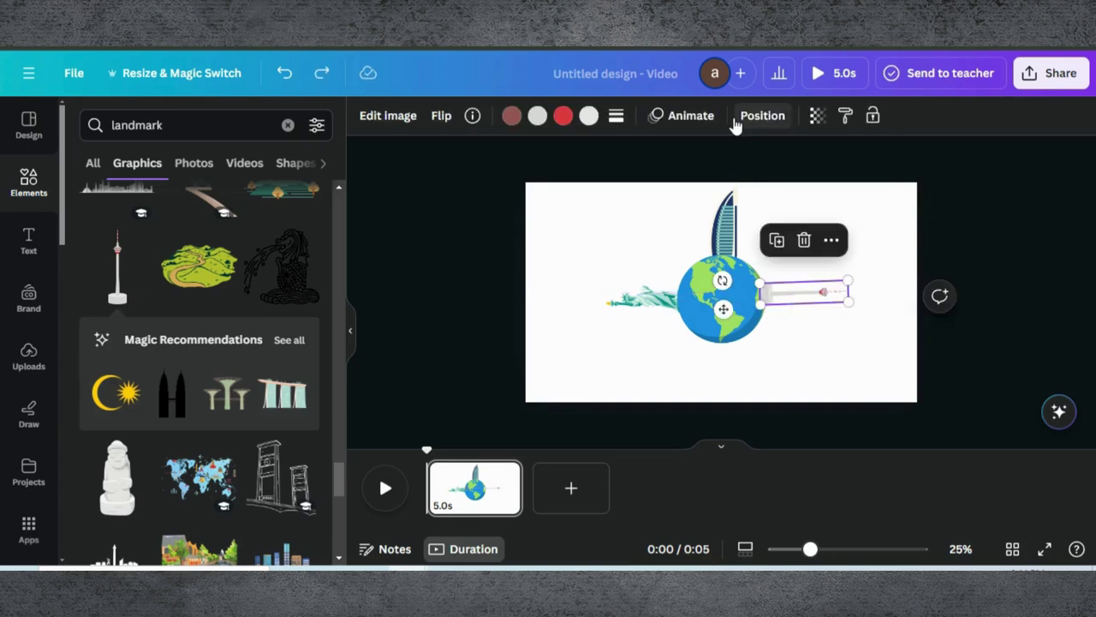
click(735, 124)
click(261, 202)
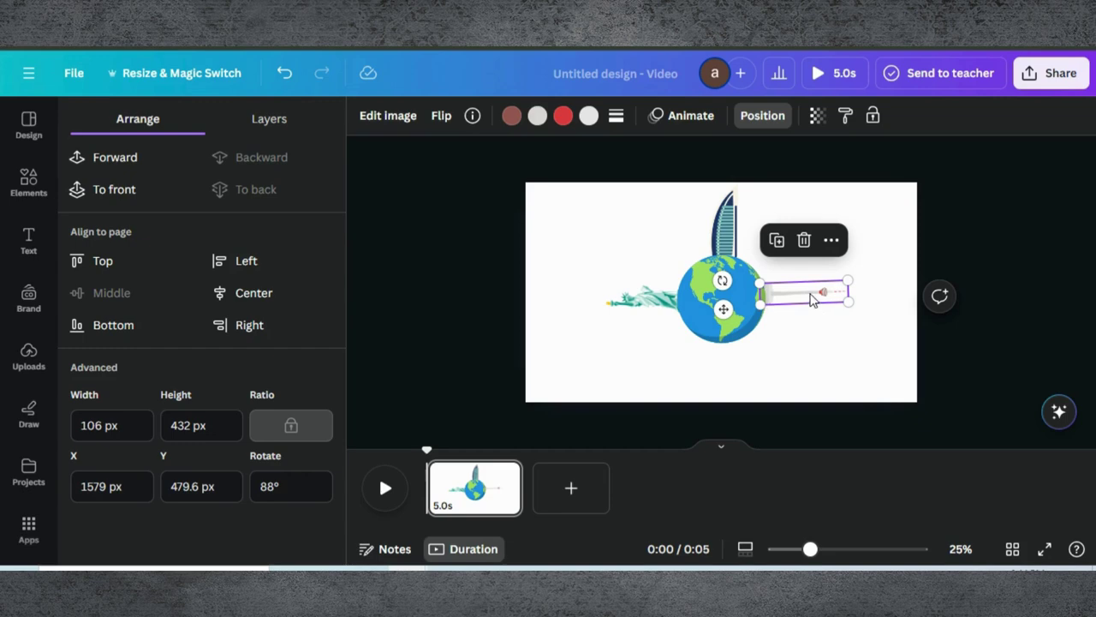
drag(811, 296, 809, 297)
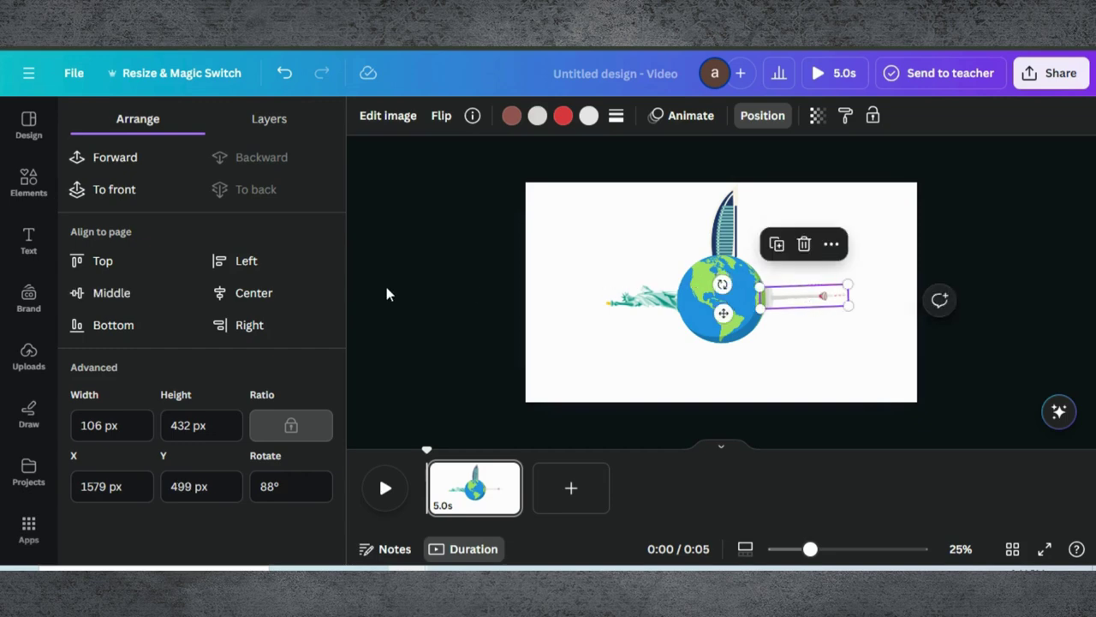
click(428, 215)
Add the orange Eiffel Tower from the landmark graphics and rotate it upside down
scroll(197, 308, down, 4)
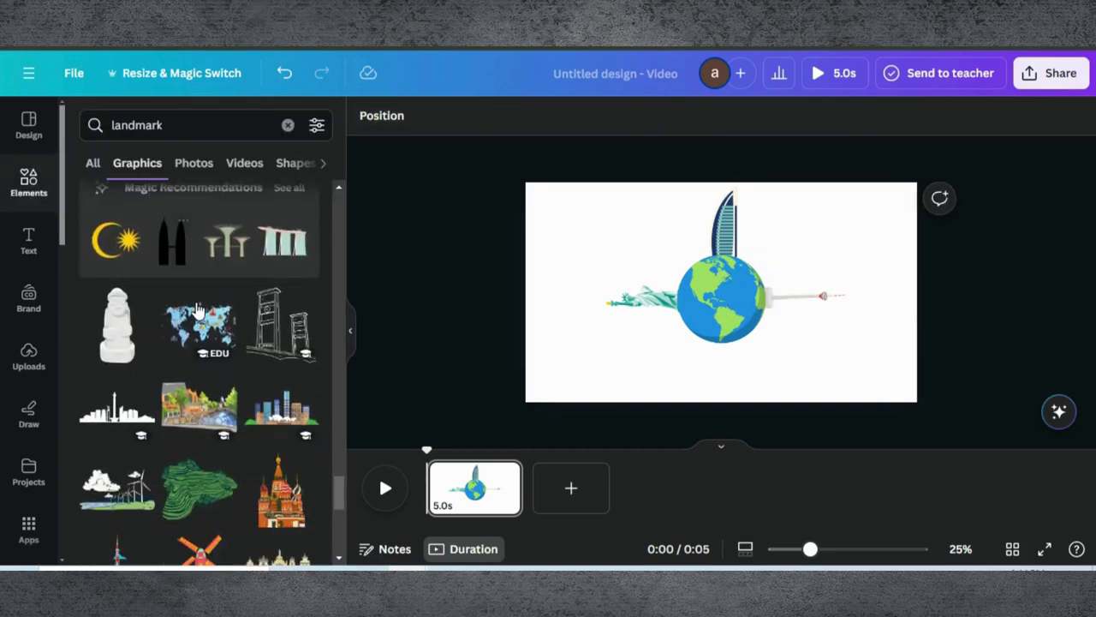
scroll(197, 308, down, 7)
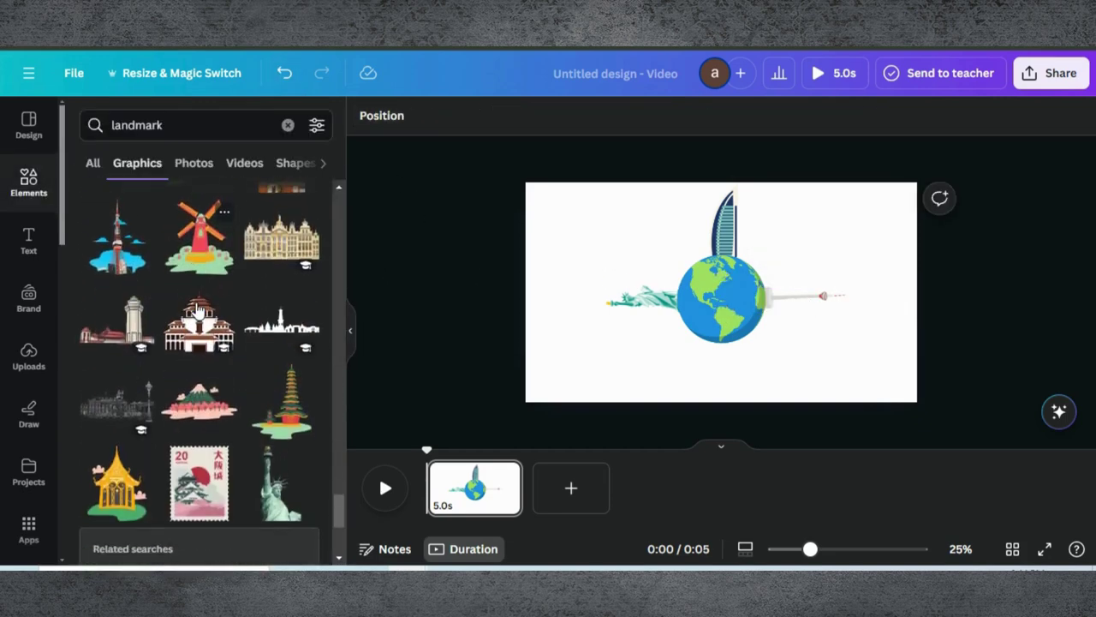
scroll(197, 310, down, 5)
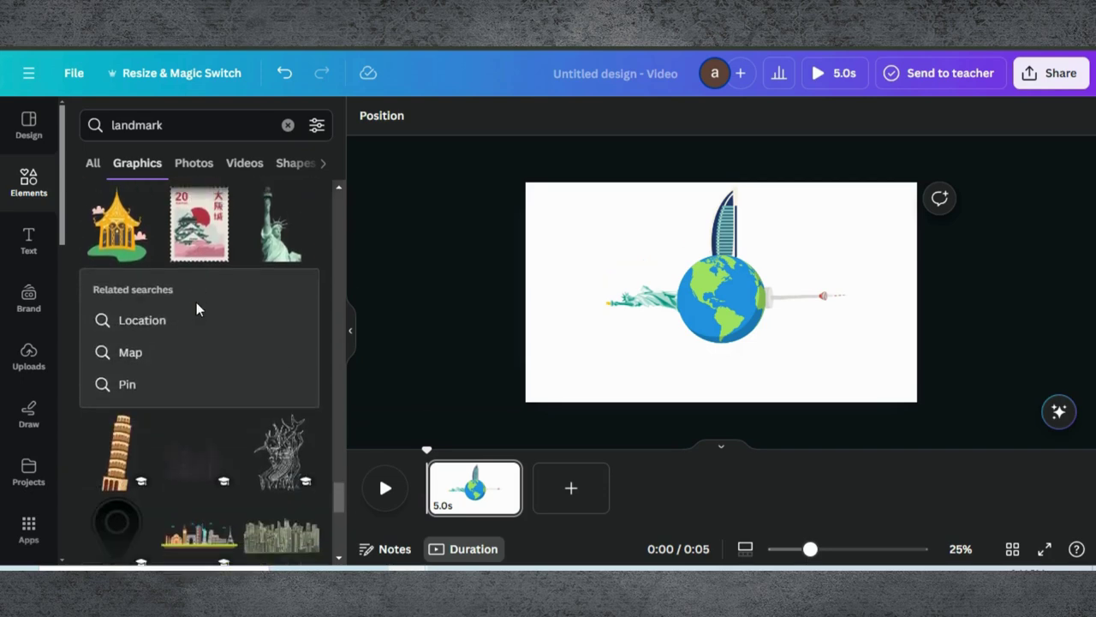
scroll(197, 309, down, 5)
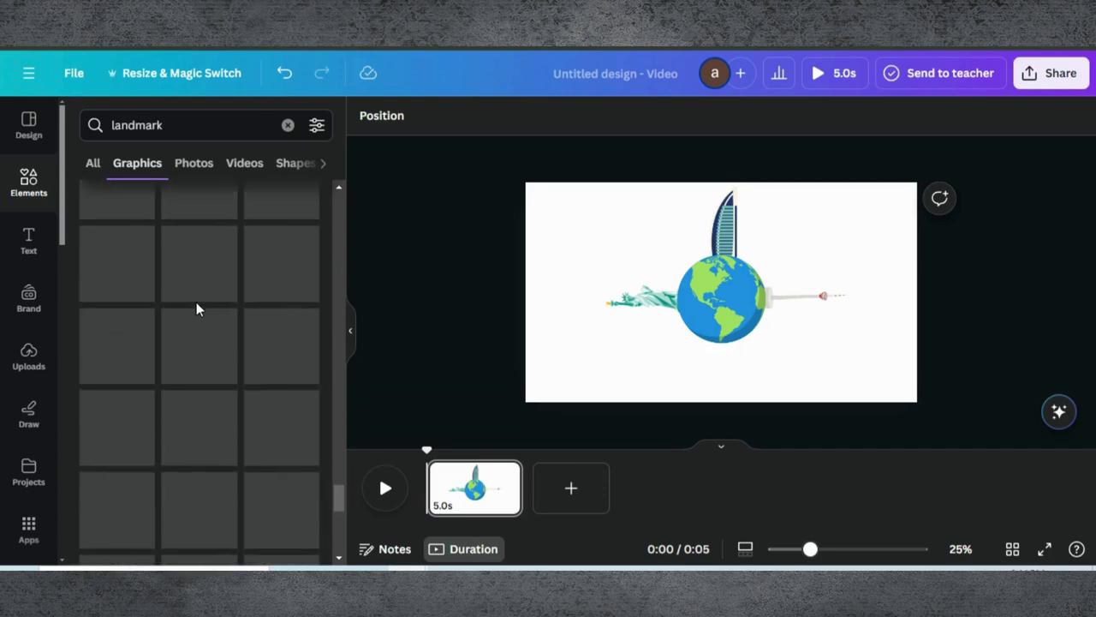
scroll(161, 404, down, 3)
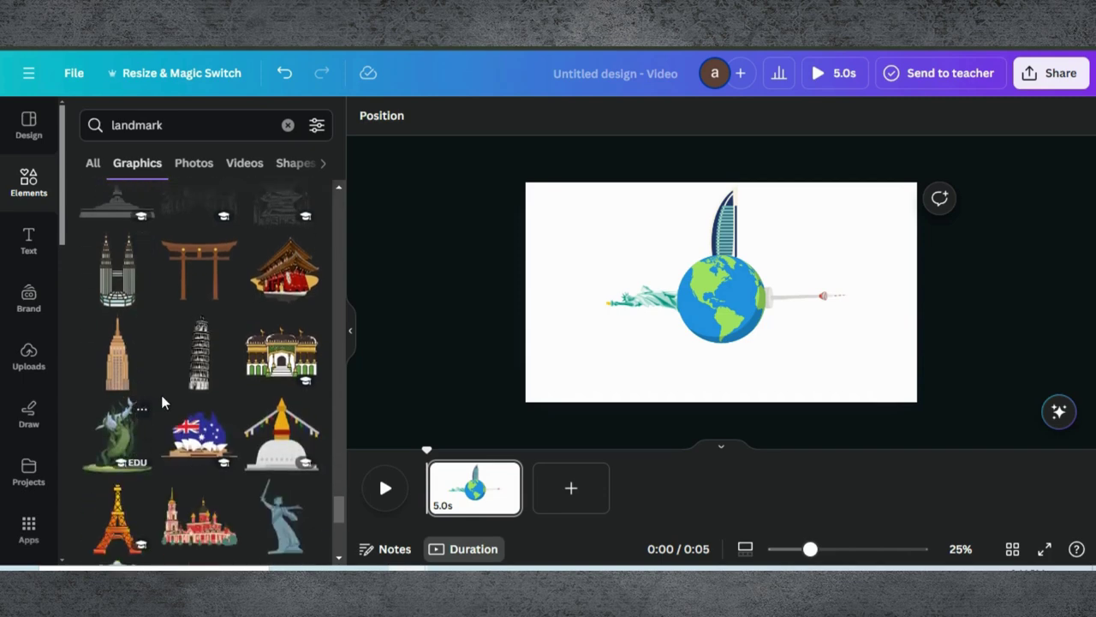
scroll(163, 386, down, 4)
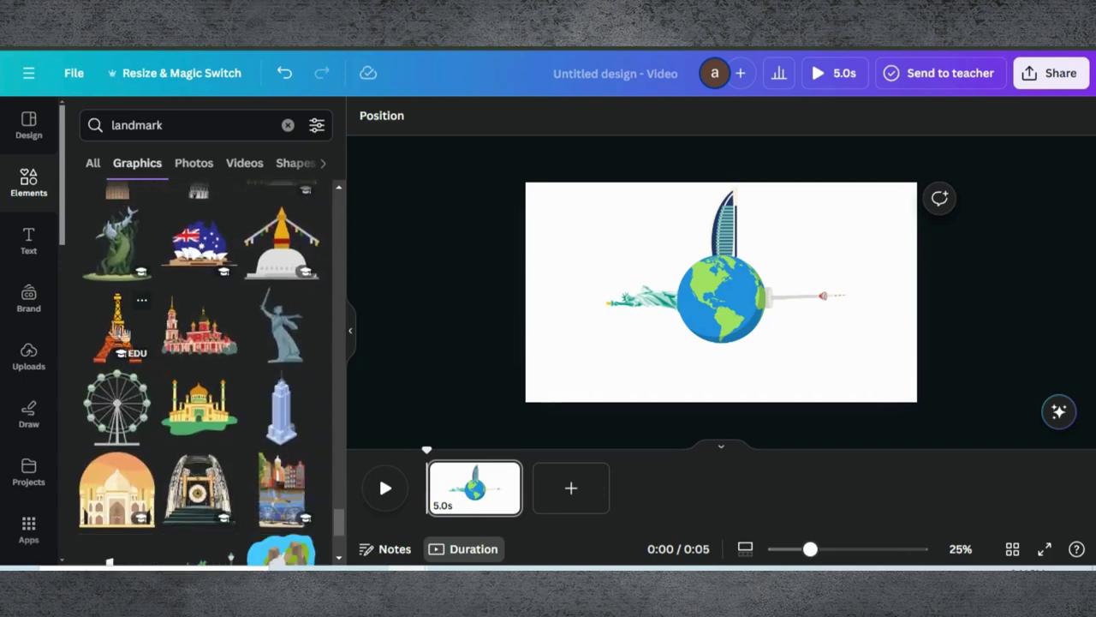
click(120, 330)
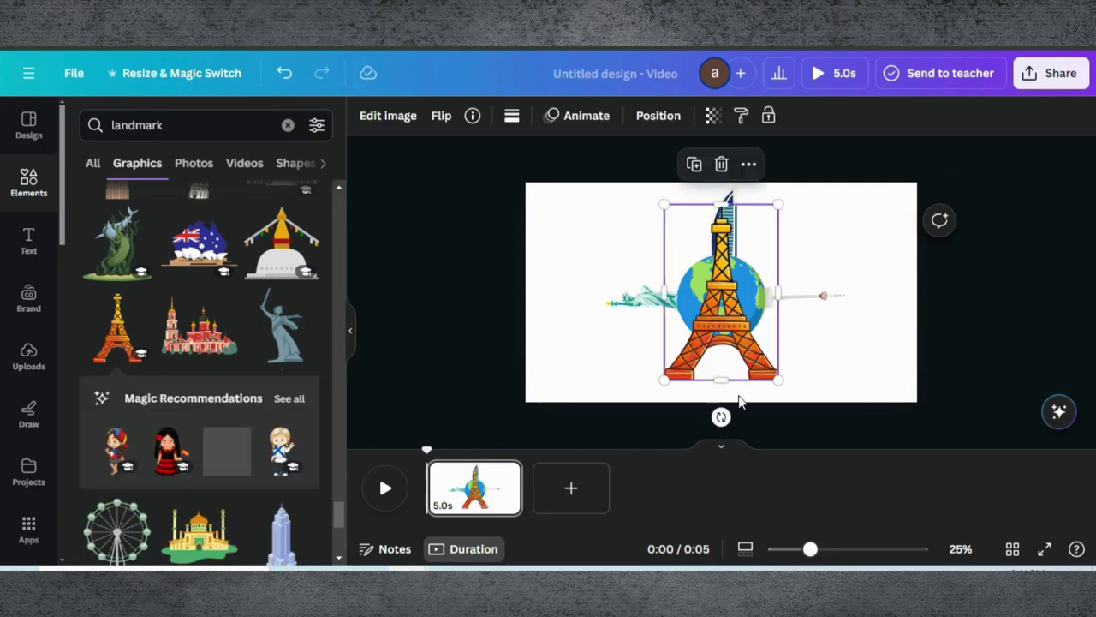
drag(721, 416, 727, 283)
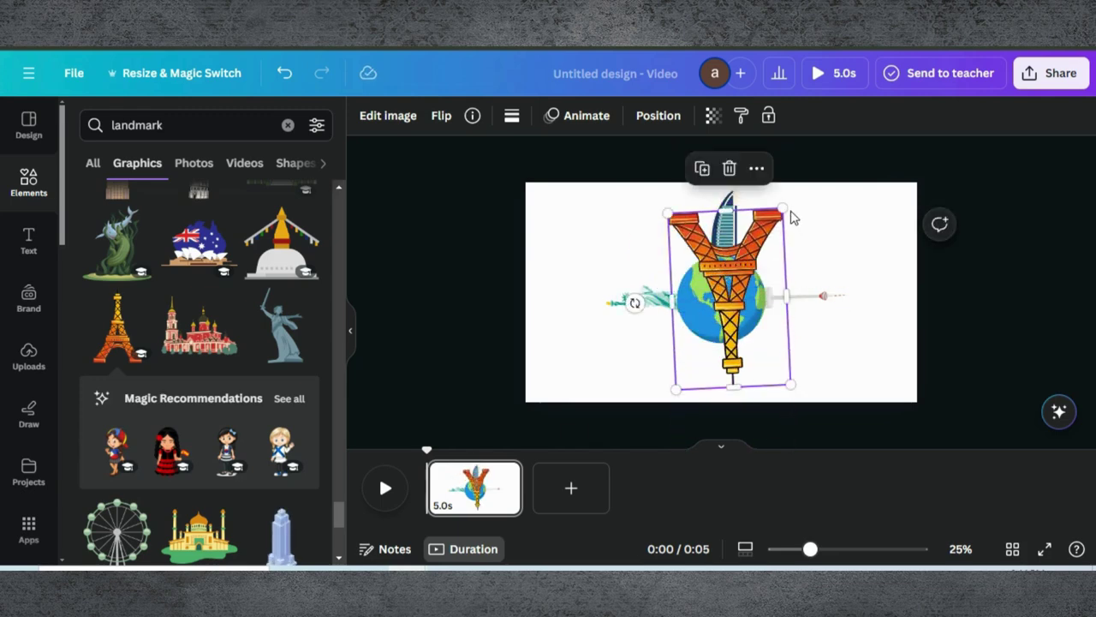
Shrink the upside-down Eiffel Tower to about 231 × 356 px, straighten it to -180°, and center it beneath the globe
drag(783, 205, 748, 275)
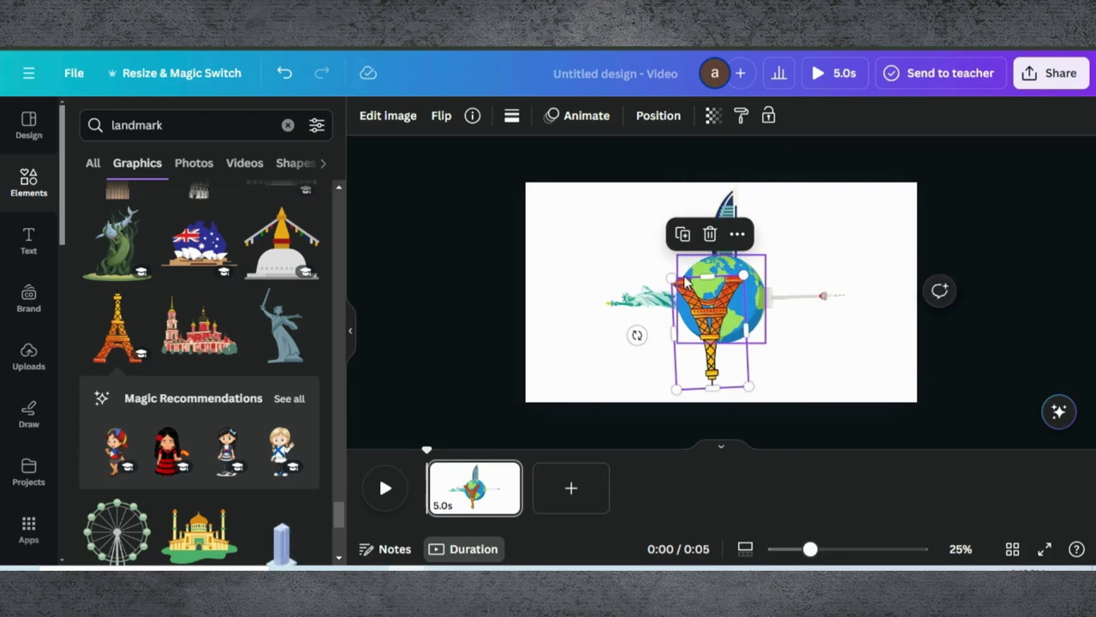
drag(638, 336, 637, 331)
drag(747, 276, 724, 370)
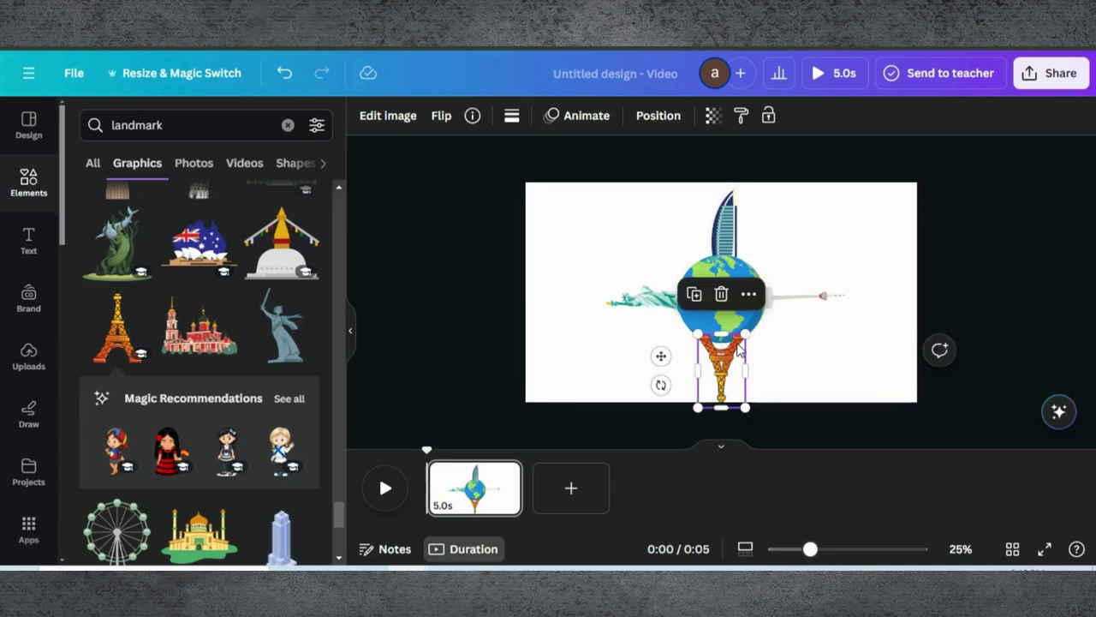
drag(742, 334, 725, 364)
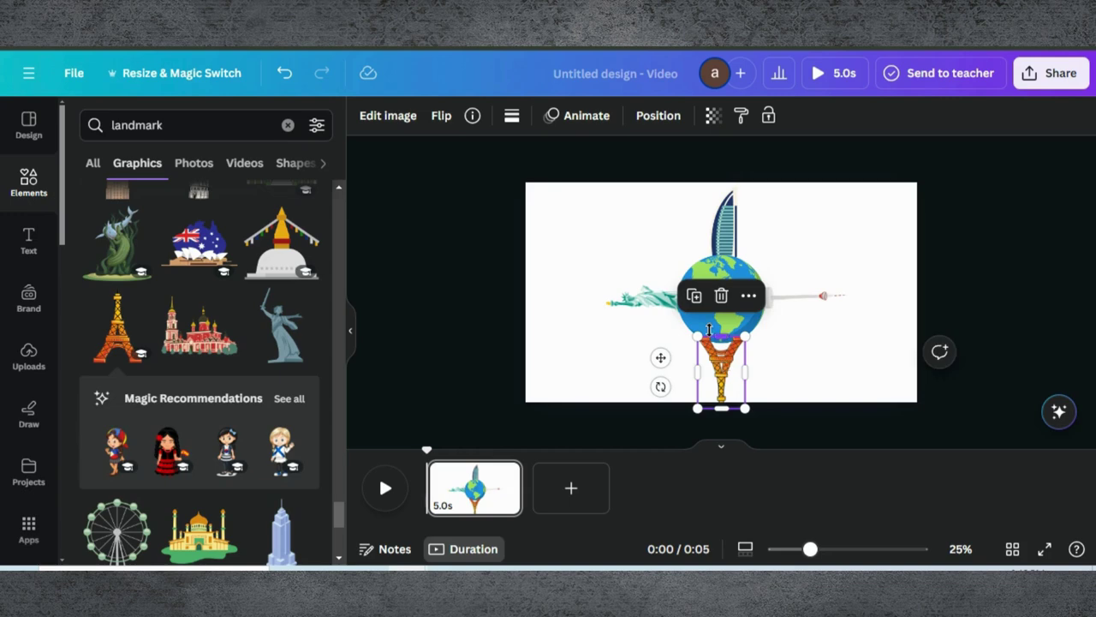
Send the Eiffel Tower to the back and nudge it up so its feet tuck behind the globe
click(658, 115)
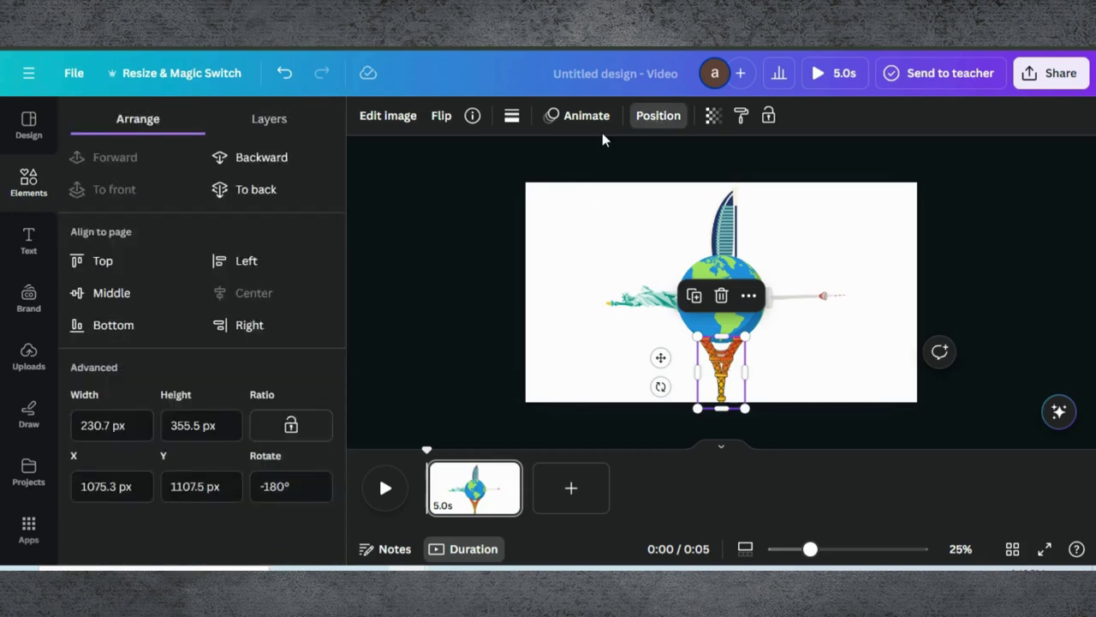
click(257, 189)
drag(718, 361, 718, 358)
click(824, 366)
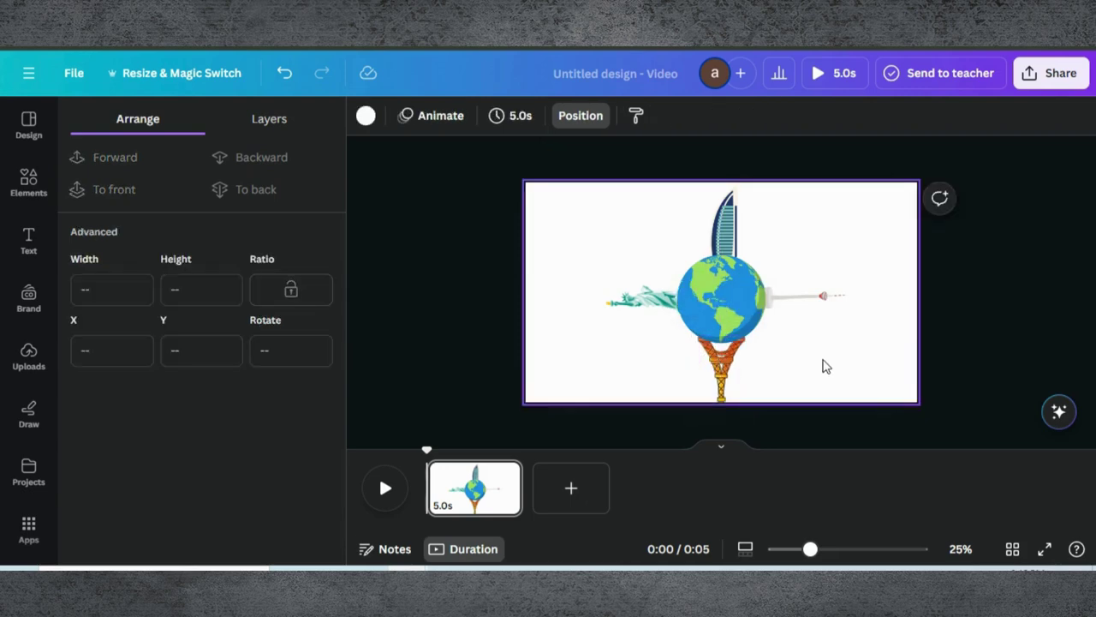
Search the elements for "sky", add the pale blue cloudy sky photo, and set it as the page background
key(ctrl+a)
click(557, 226)
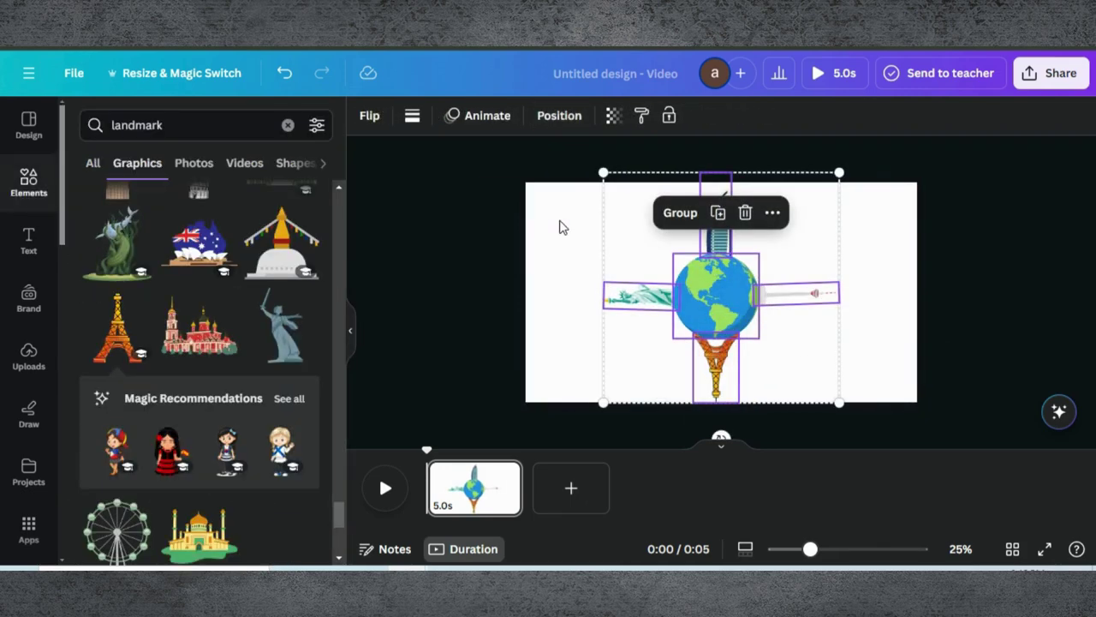
click(288, 125)
text(sky)
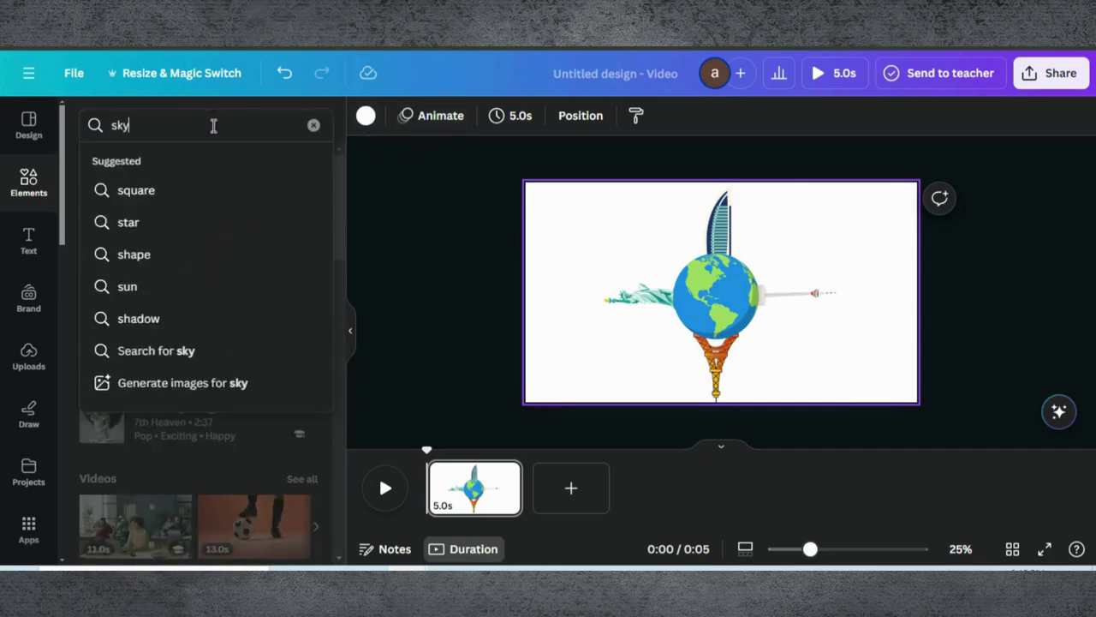
key(Return)
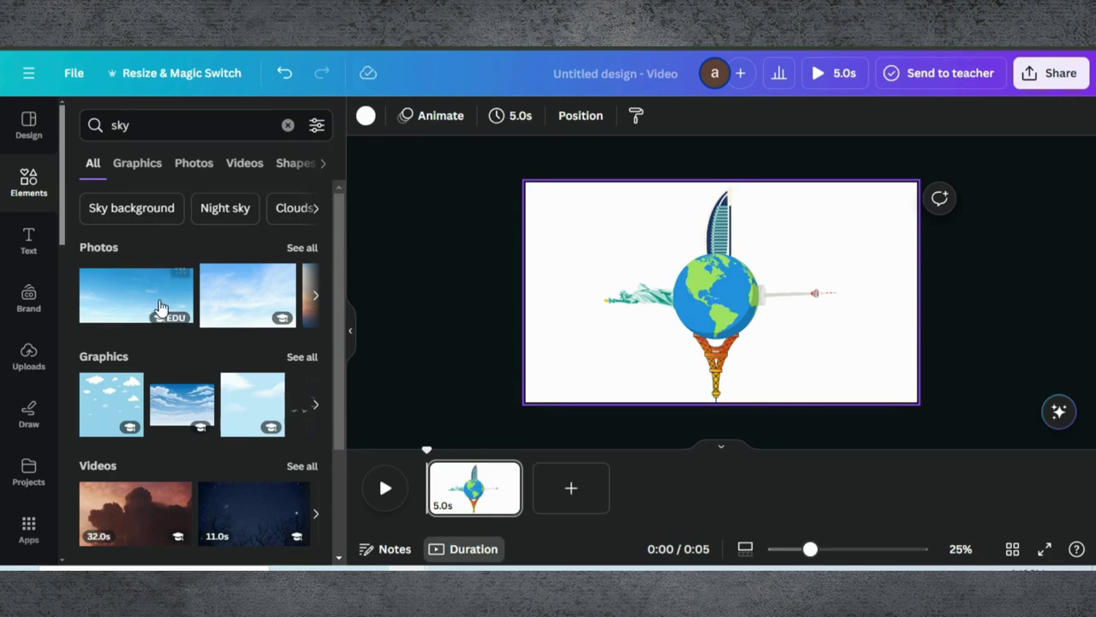
click(240, 305)
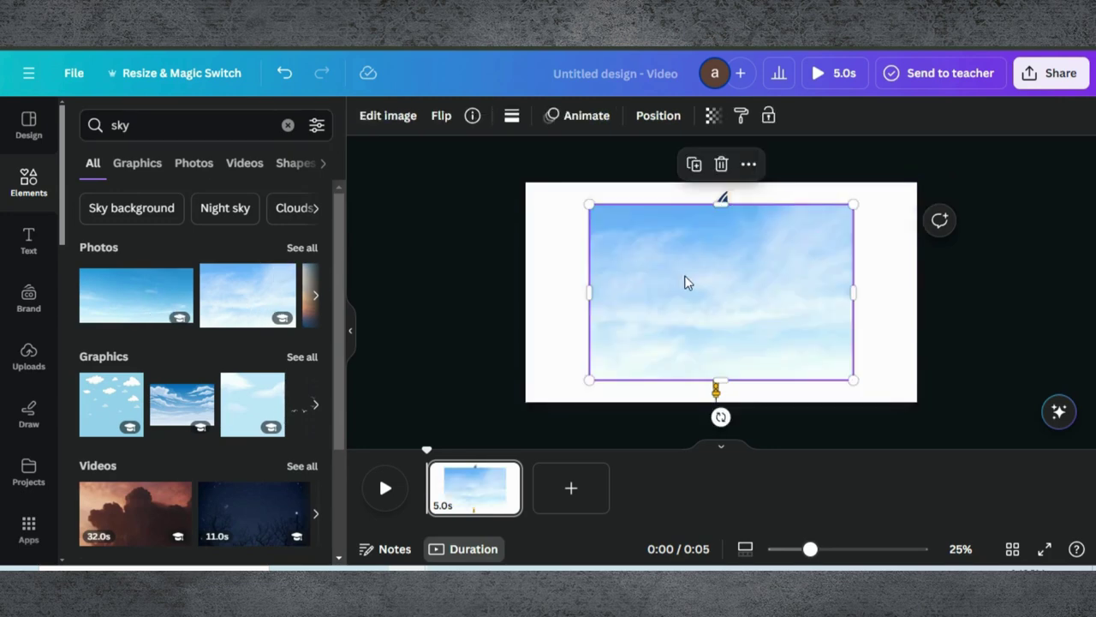
right_click(711, 285)
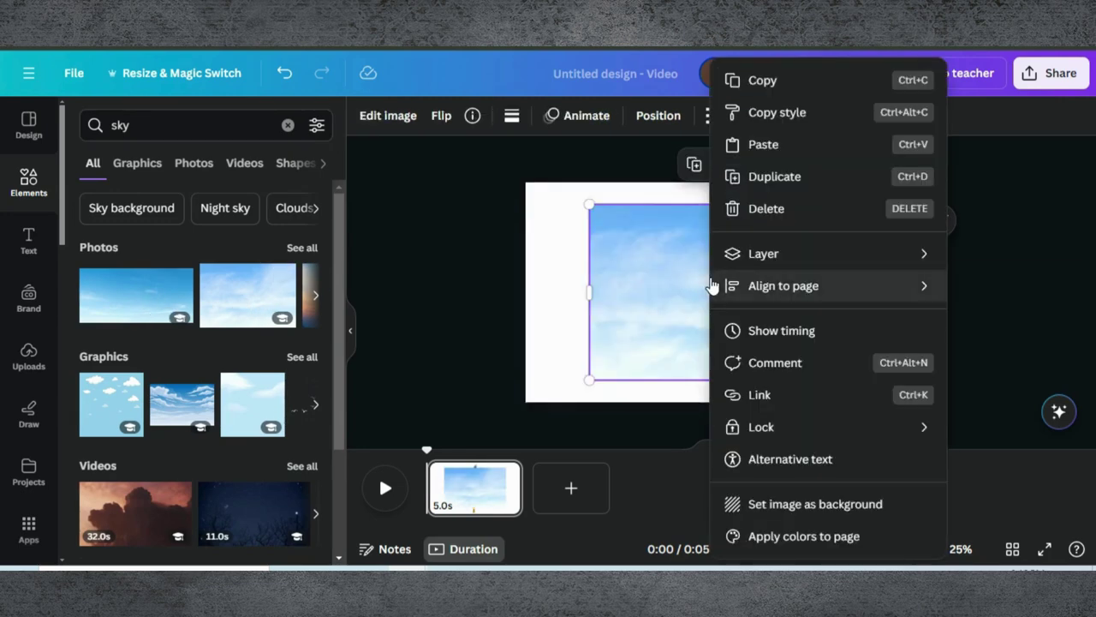
click(771, 503)
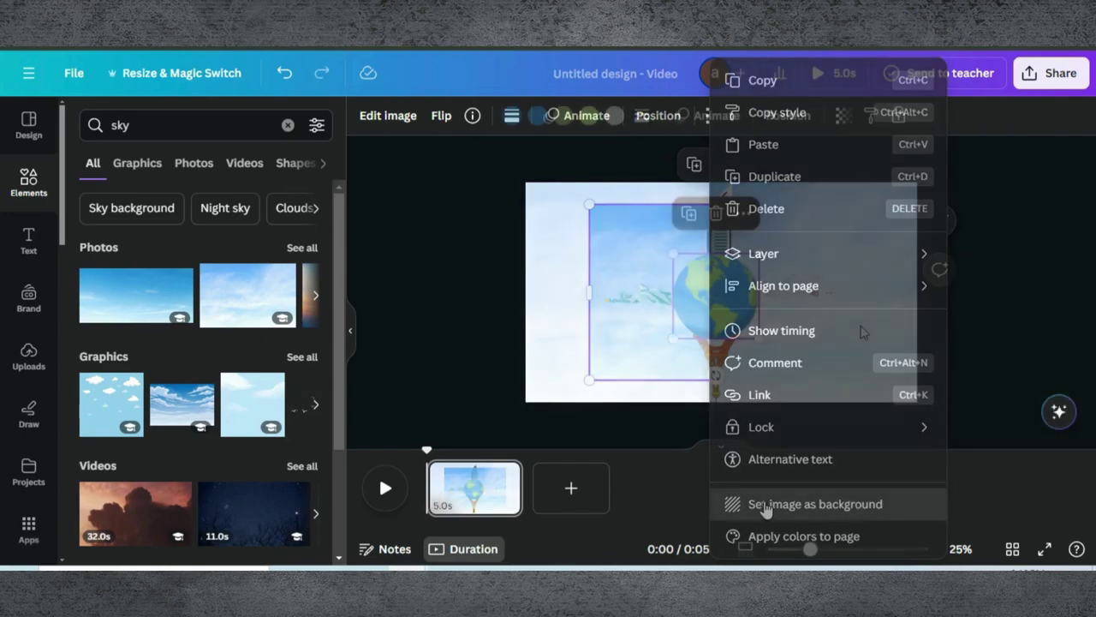
Group the globe with its four landmarks, then enlarge and position the group so only the upright tower and the globe's upper part fill the page
drag(552, 198, 792, 347)
click(680, 212)
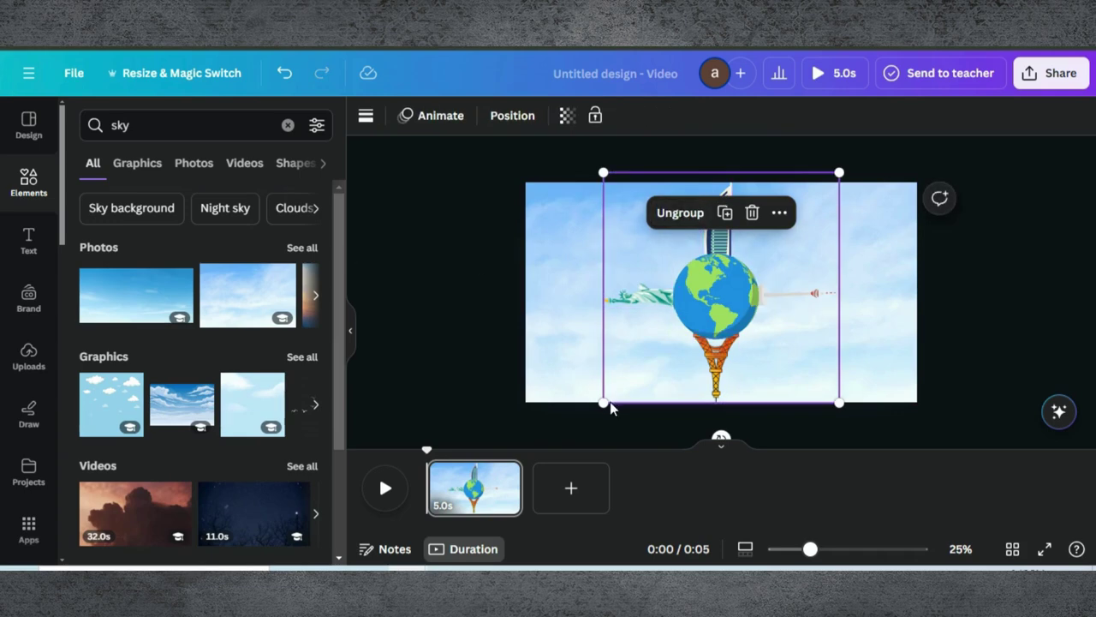
drag(603, 402, 417, 469)
drag(627, 328, 705, 370)
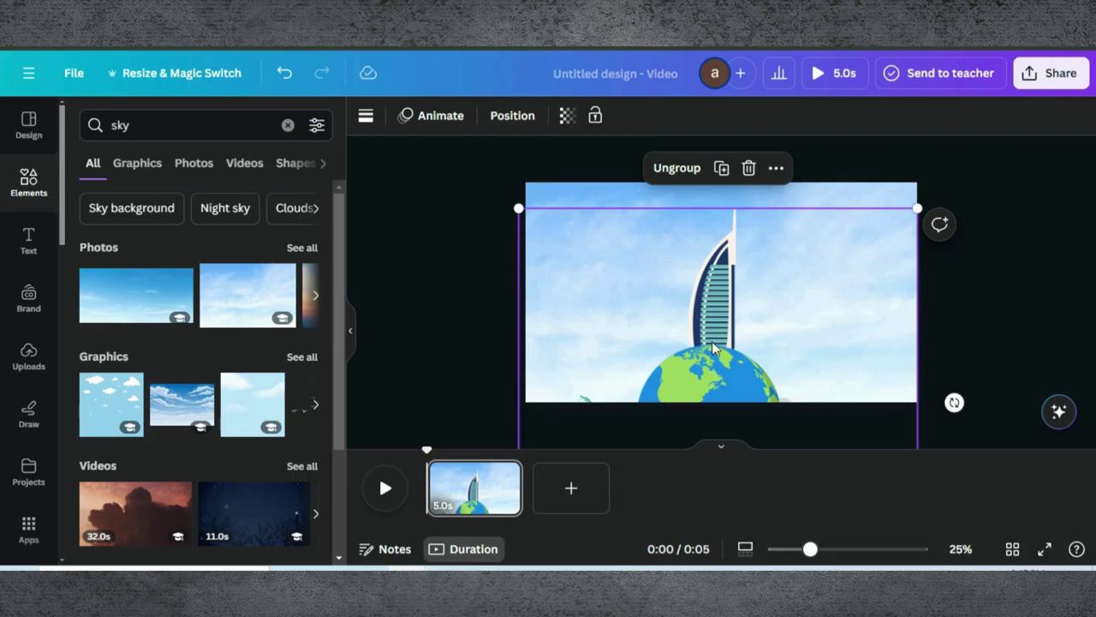
drag(713, 355, 718, 356)
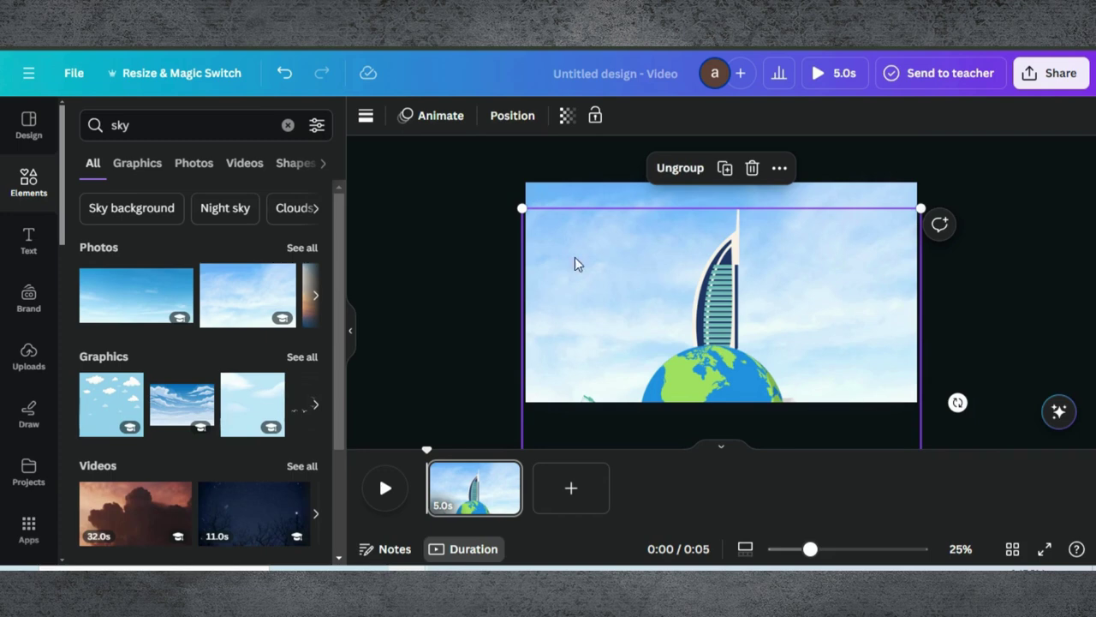
drag(520, 206, 467, 156)
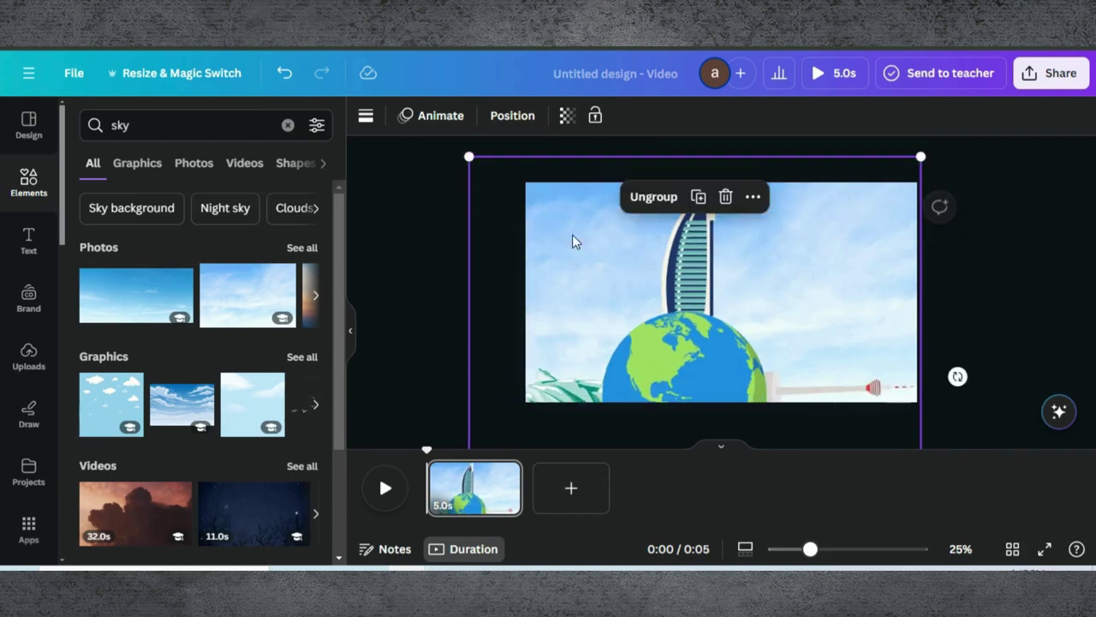
drag(685, 331, 713, 364)
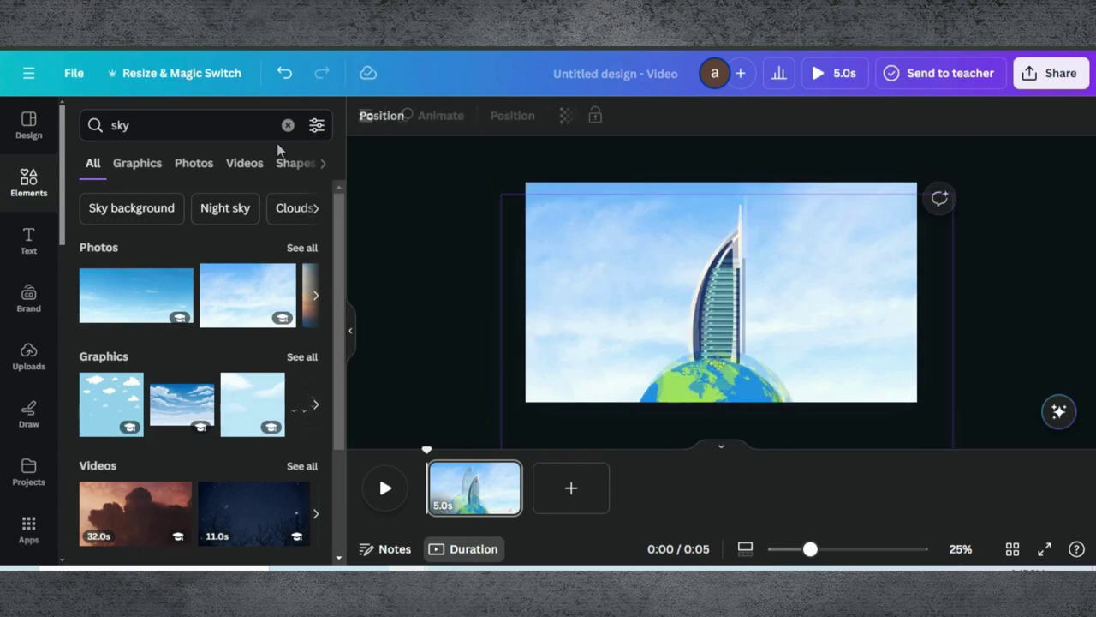
Search the graphics for "plane" and add the white side-view airliner with the red tail
click(287, 125)
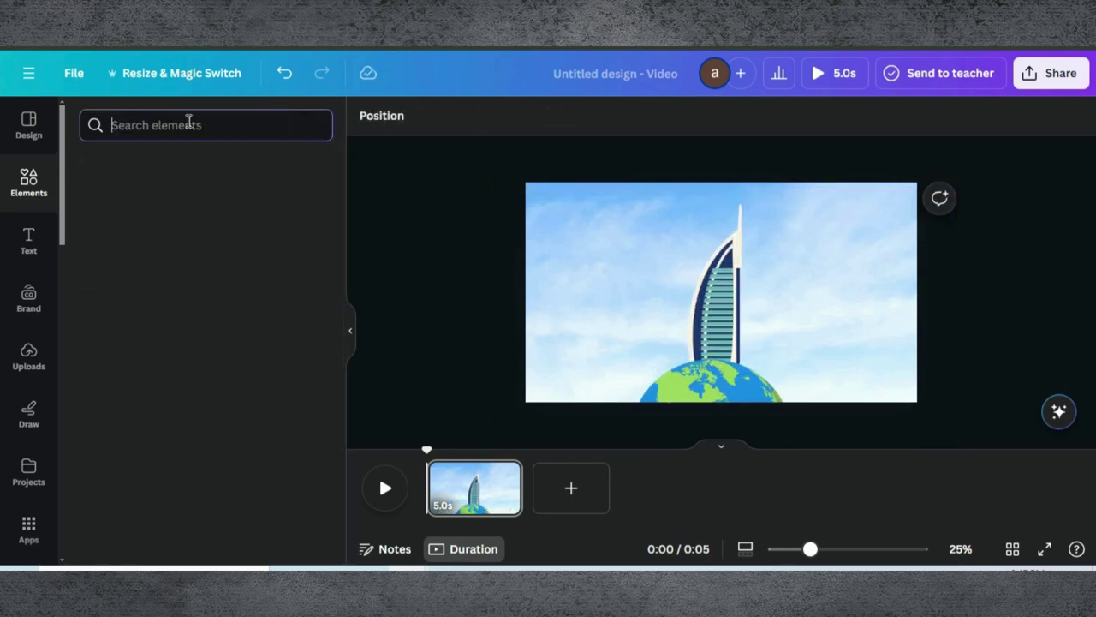
text(plane)
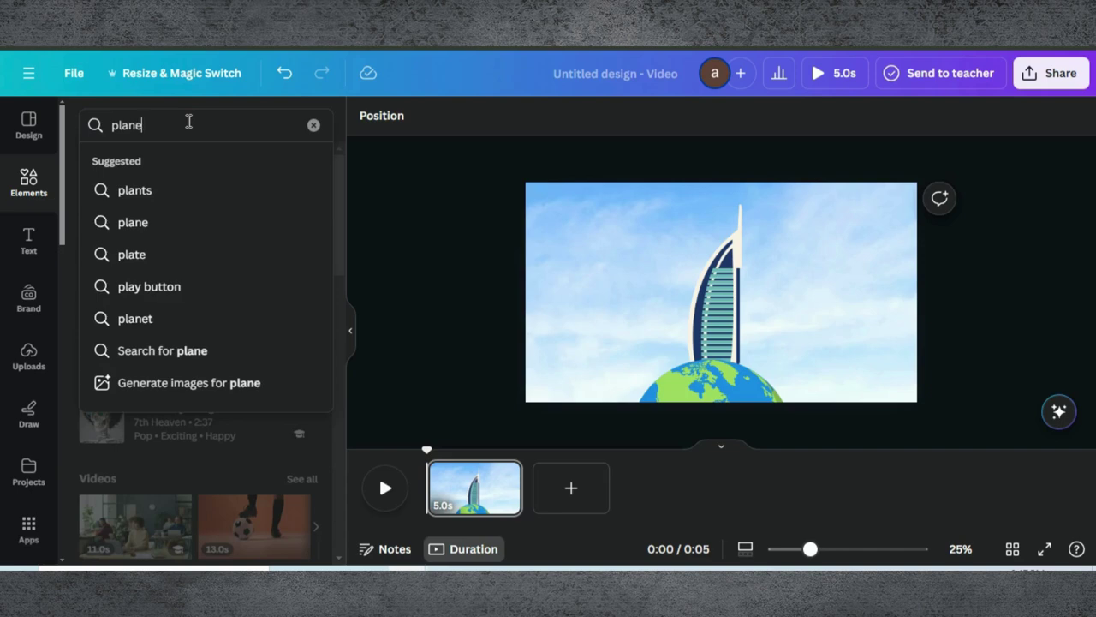
key(Return)
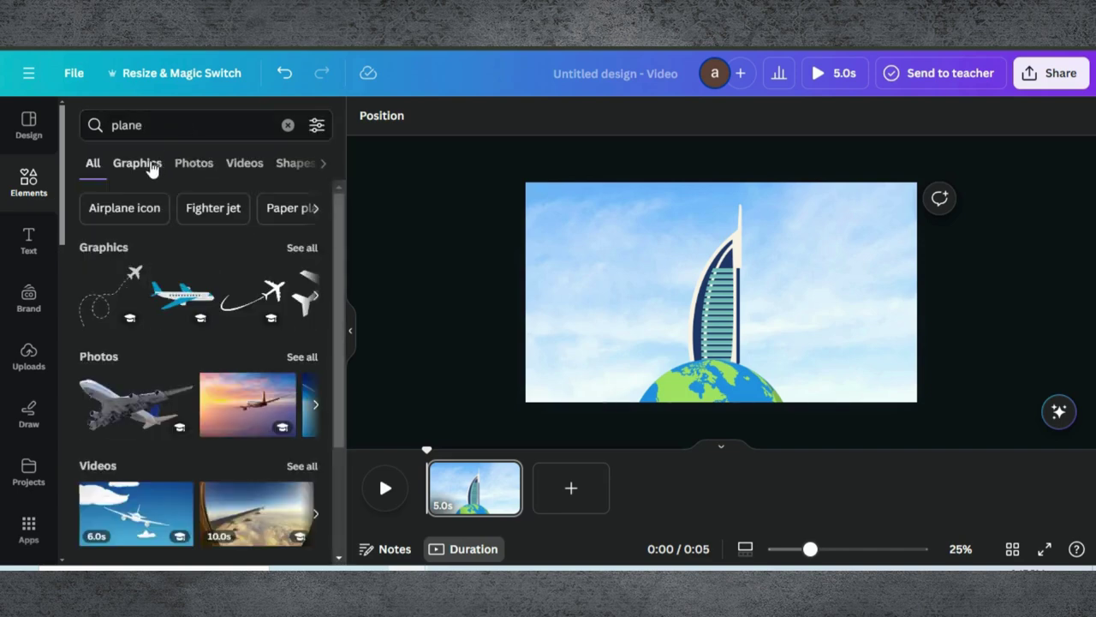
click(137, 163)
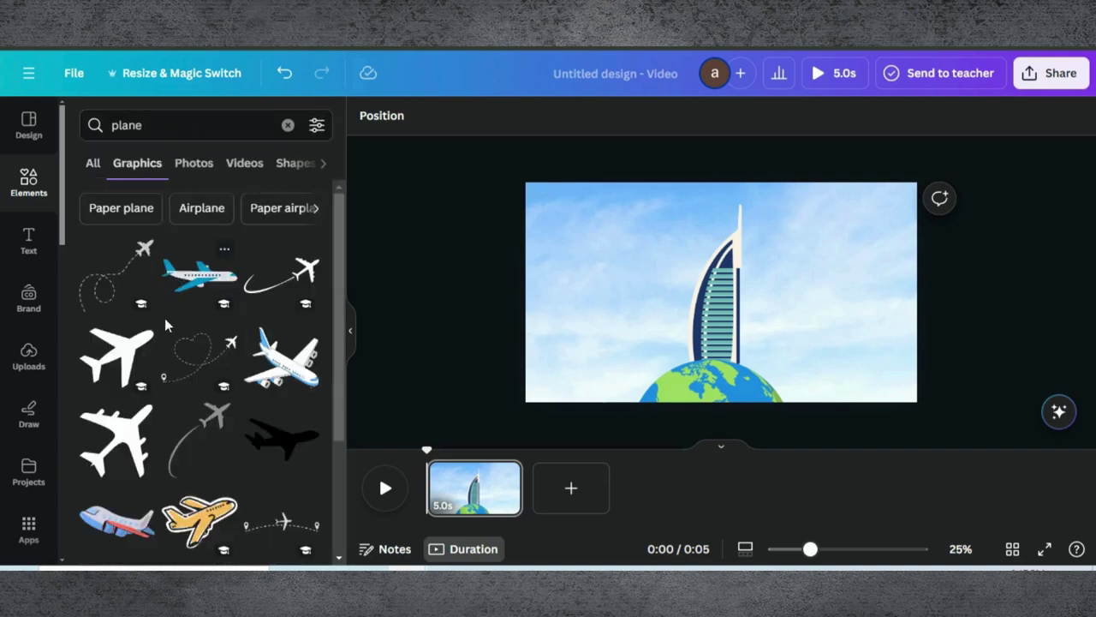
scroll(160, 370, down, 5)
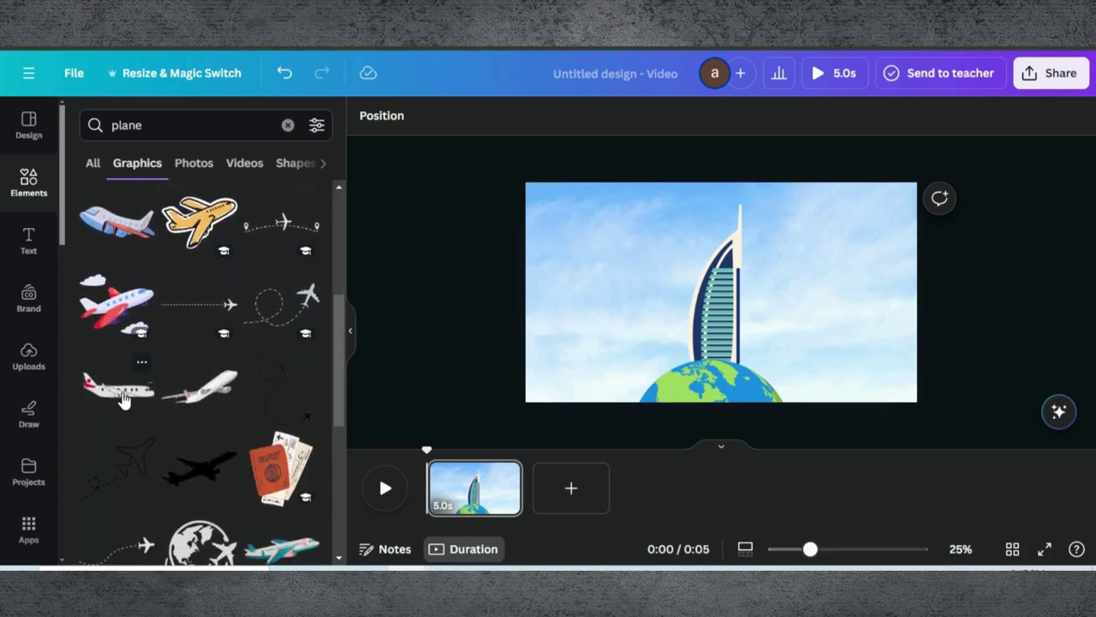
click(122, 392)
Shrink the airliner to about 690 × 321 px, place it in front of the tower's upper part, and tilt it slightly counterclockwise
drag(890, 374, 683, 285)
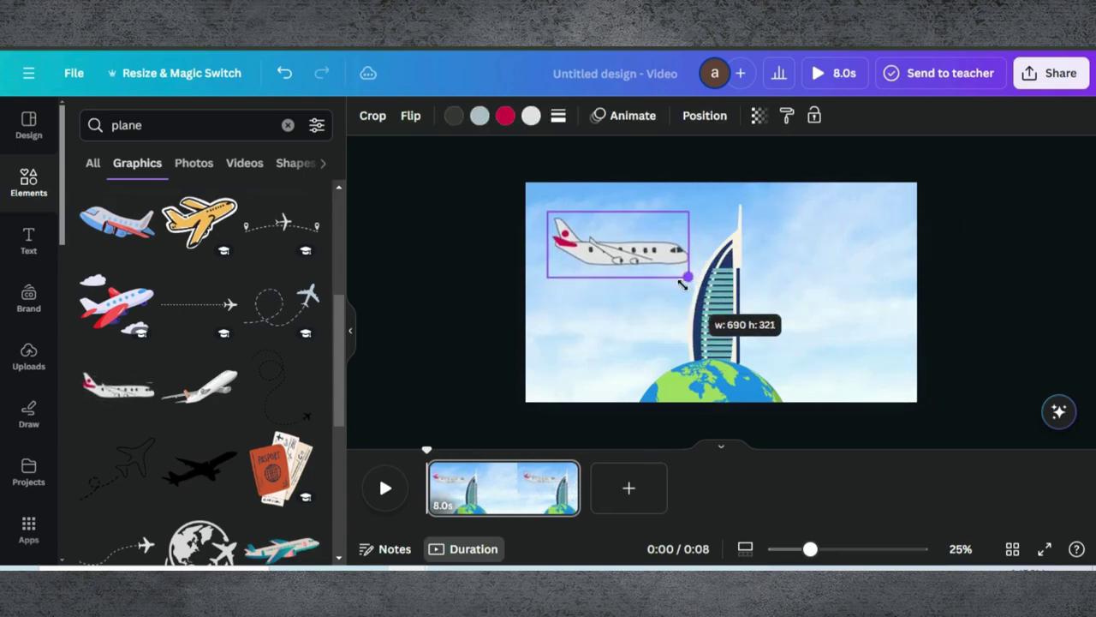
drag(604, 249, 698, 258)
drag(710, 314, 711, 320)
Apply the Rotate motion effect to the globe group, turning counterclockwise at about a quarter of the speed range
click(577, 231)
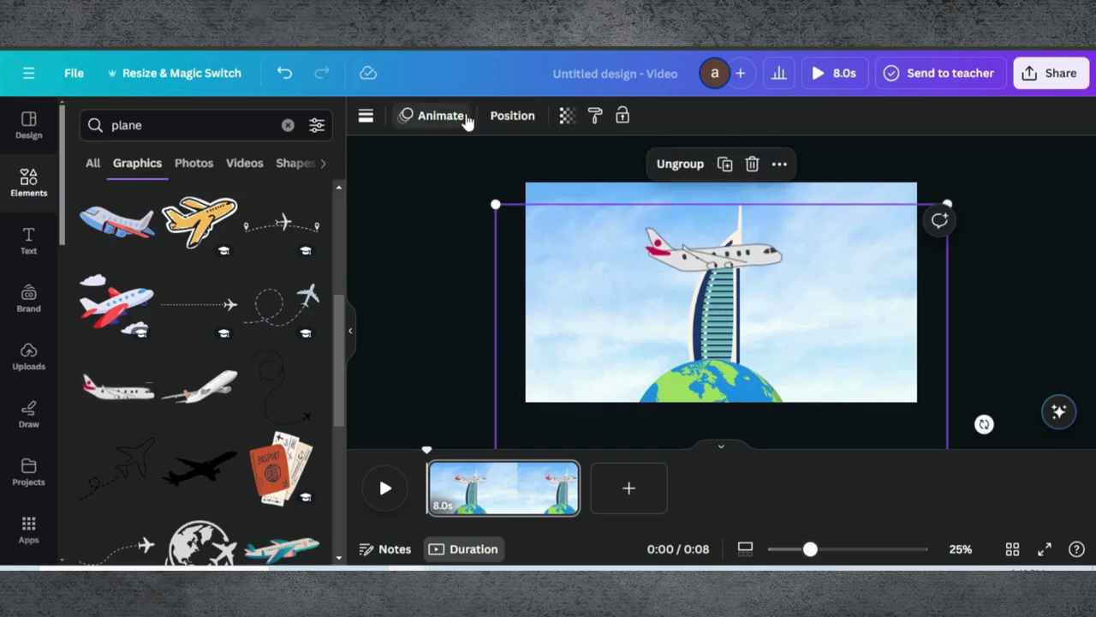
click(440, 118)
scroll(255, 356, down, 3)
scroll(254, 355, down, 5)
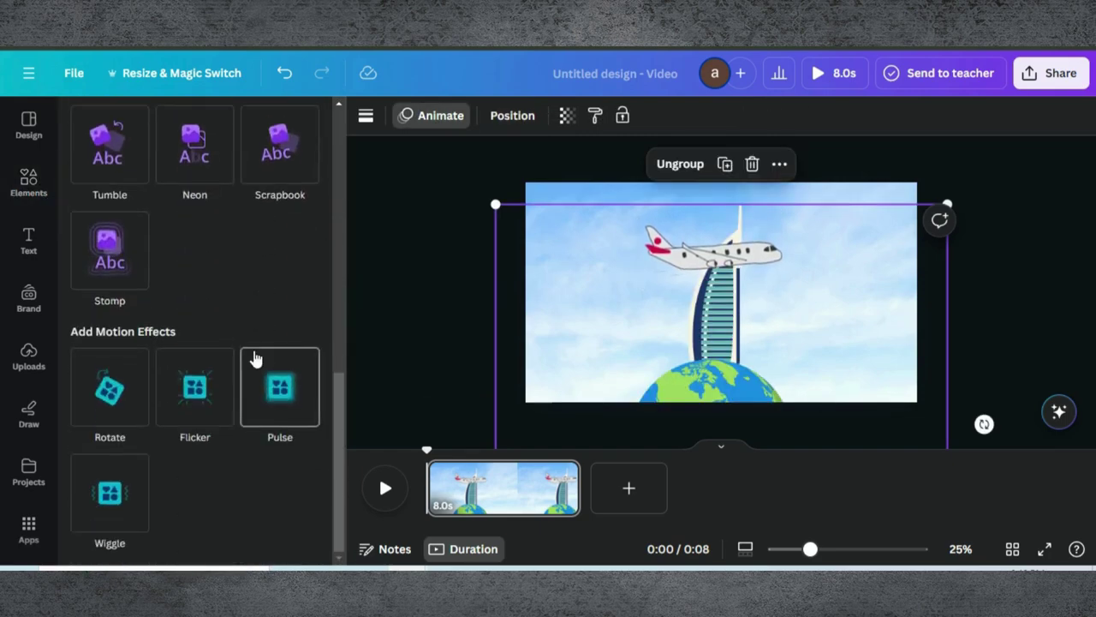
click(112, 399)
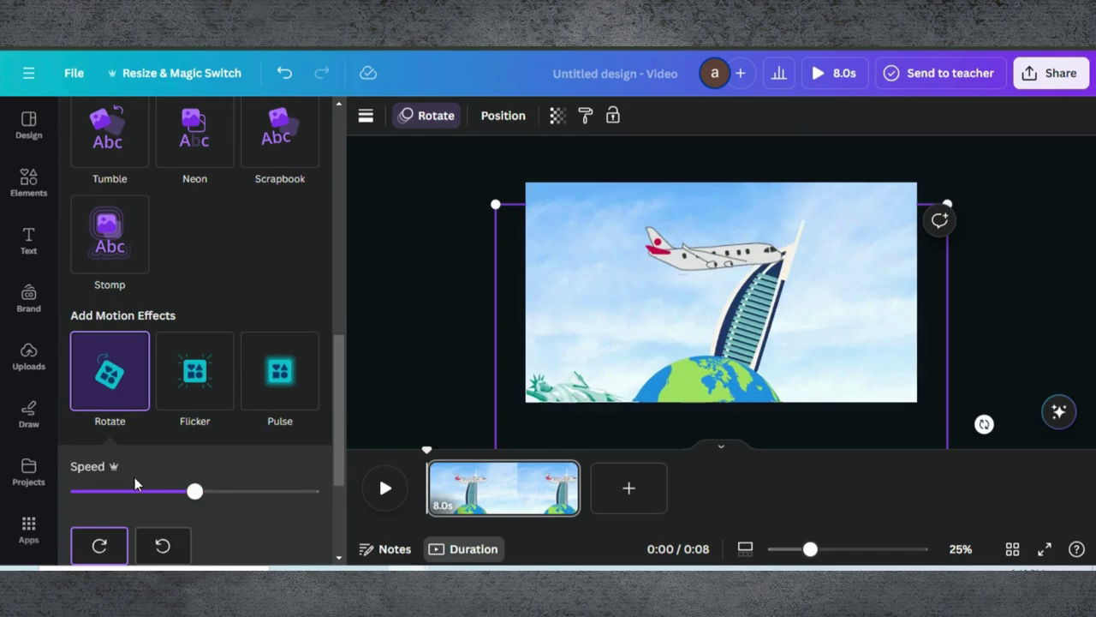
click(163, 545)
drag(194, 492, 128, 500)
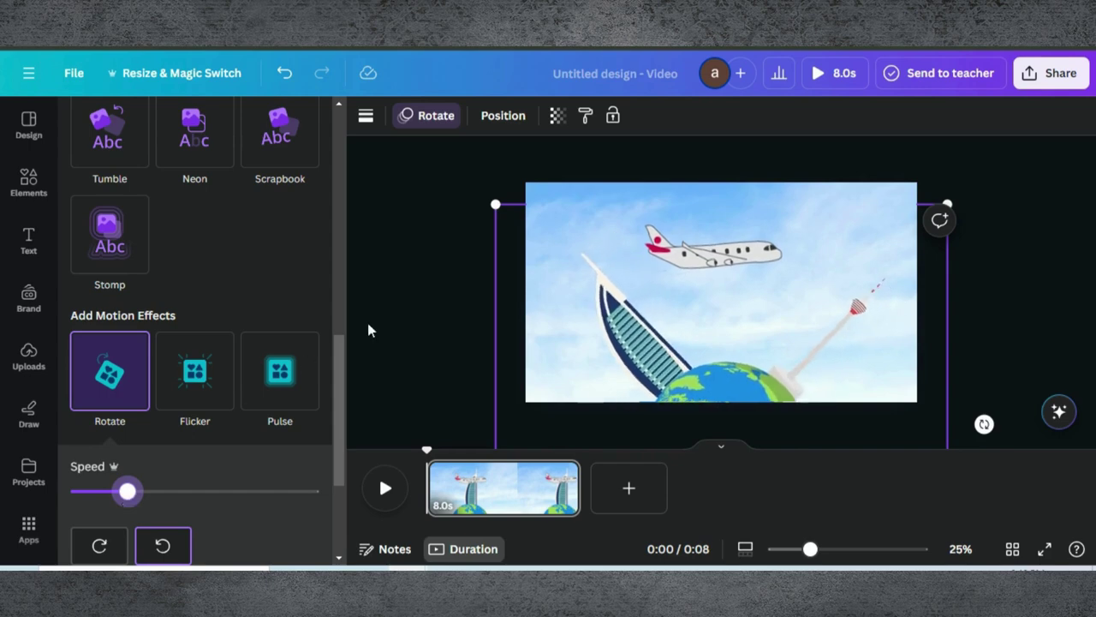
Apply the Wiggle motion effect to the airliner at the lowest intensity
click(710, 250)
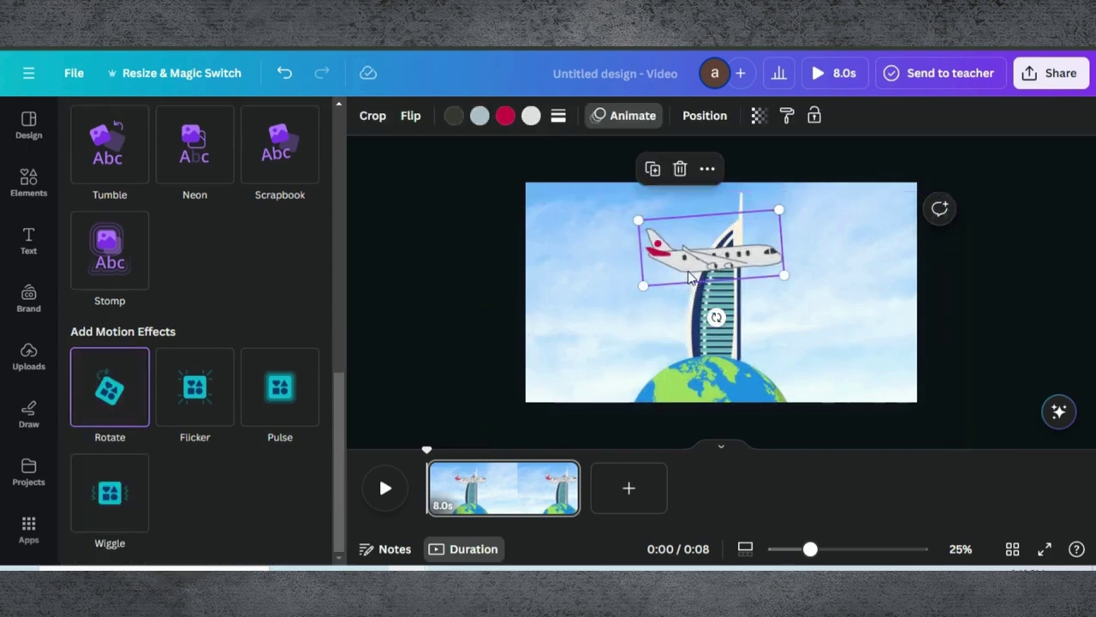
click(108, 520)
drag(71, 554, 8, 562)
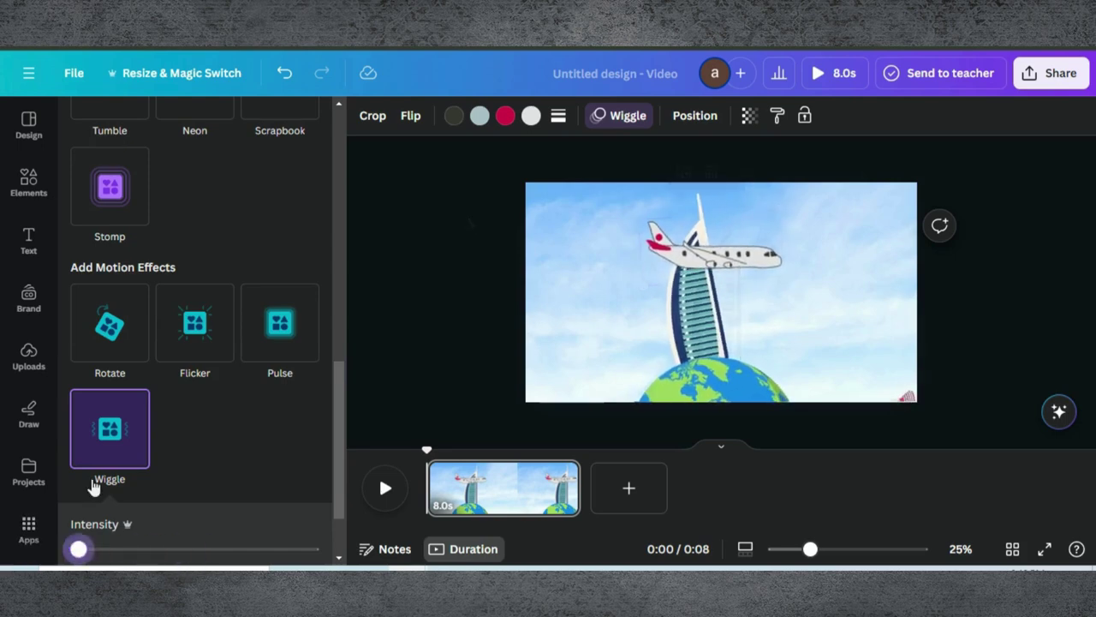
Search the elements for "cloud" and add the soft, blurry white cloud graphic
click(28, 182)
click(285, 123)
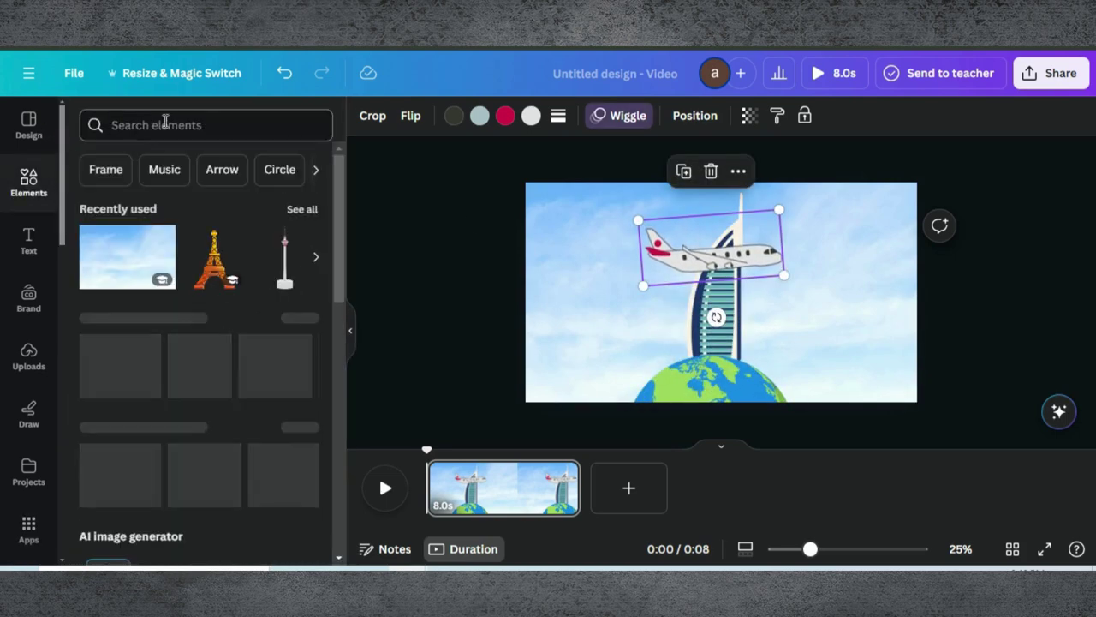
click(183, 124)
text(cloud)
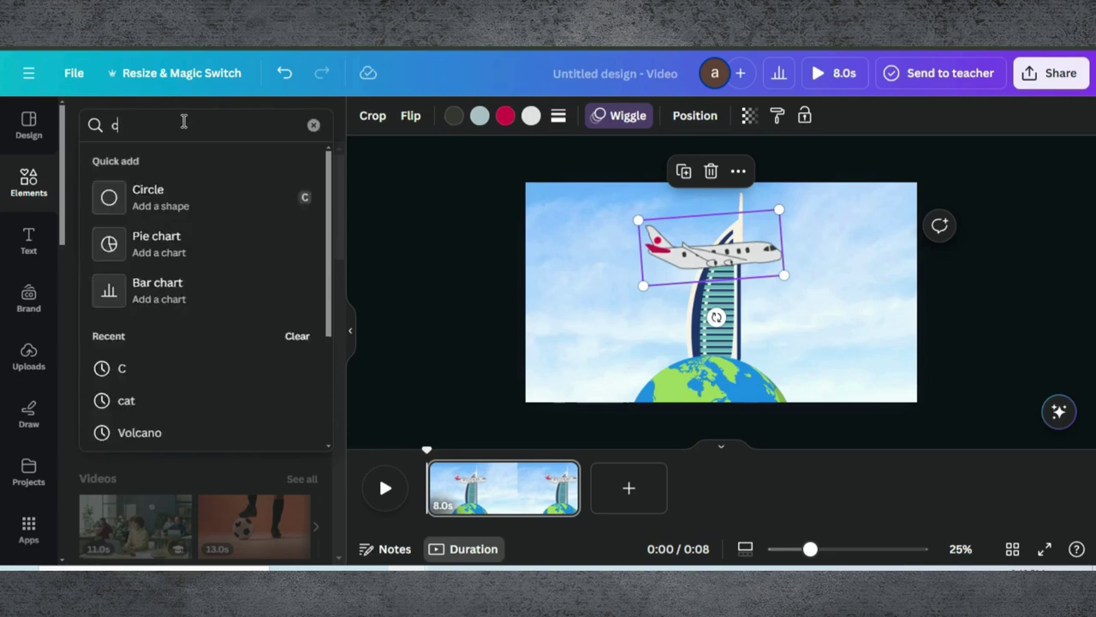
key(Return)
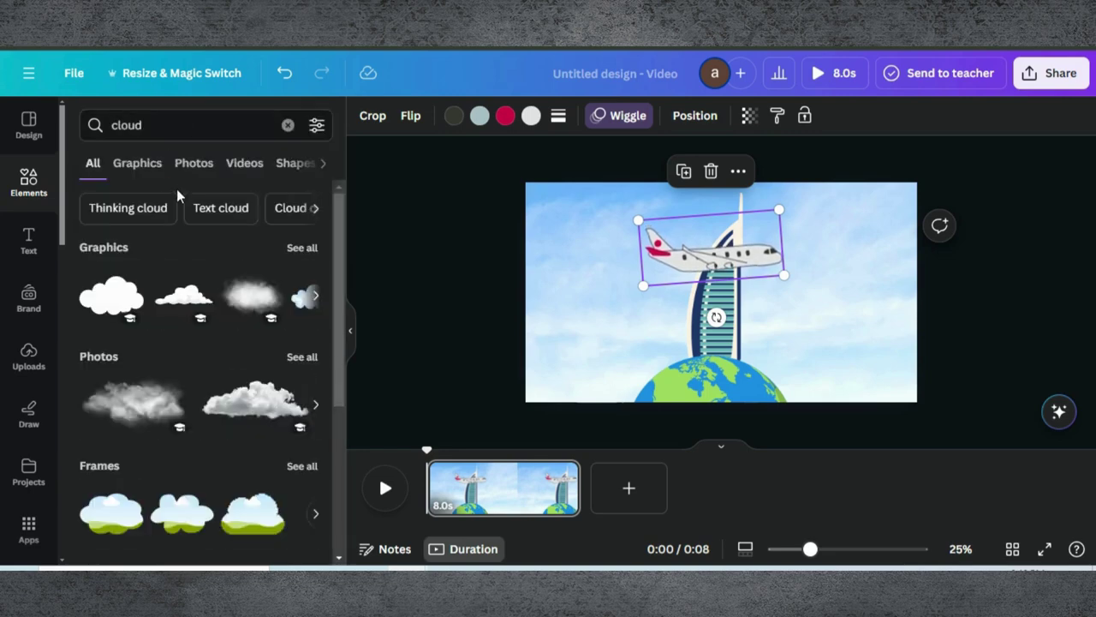
click(243, 298)
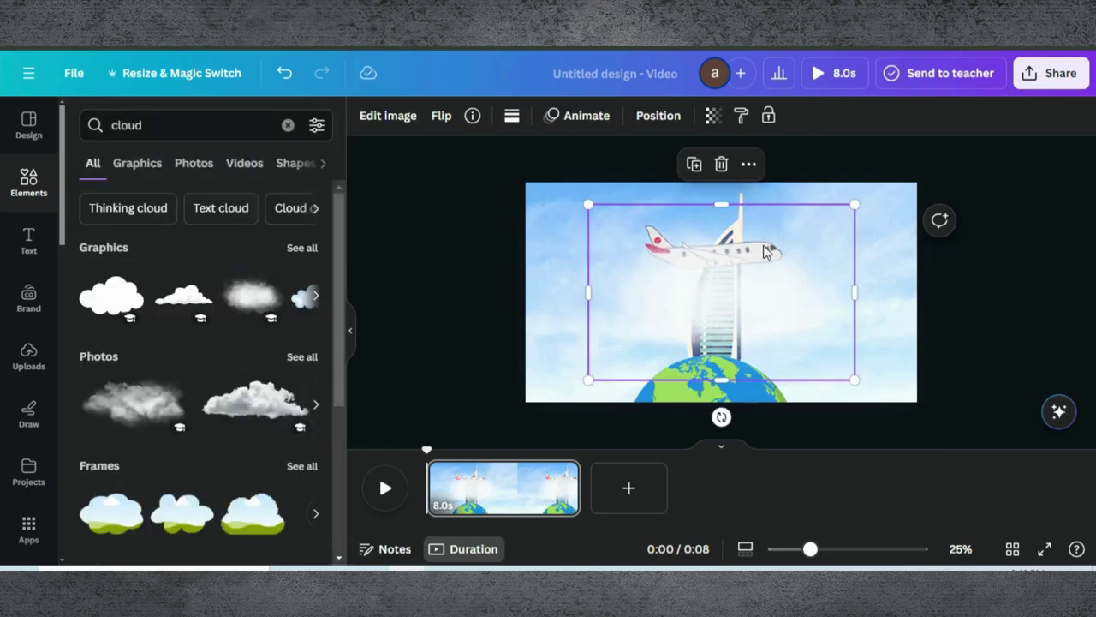
Move the cloud to the page's upper edge and duplicate it so copies spread across the left, center, and right
drag(730, 284, 673, 192)
click(827, 333)
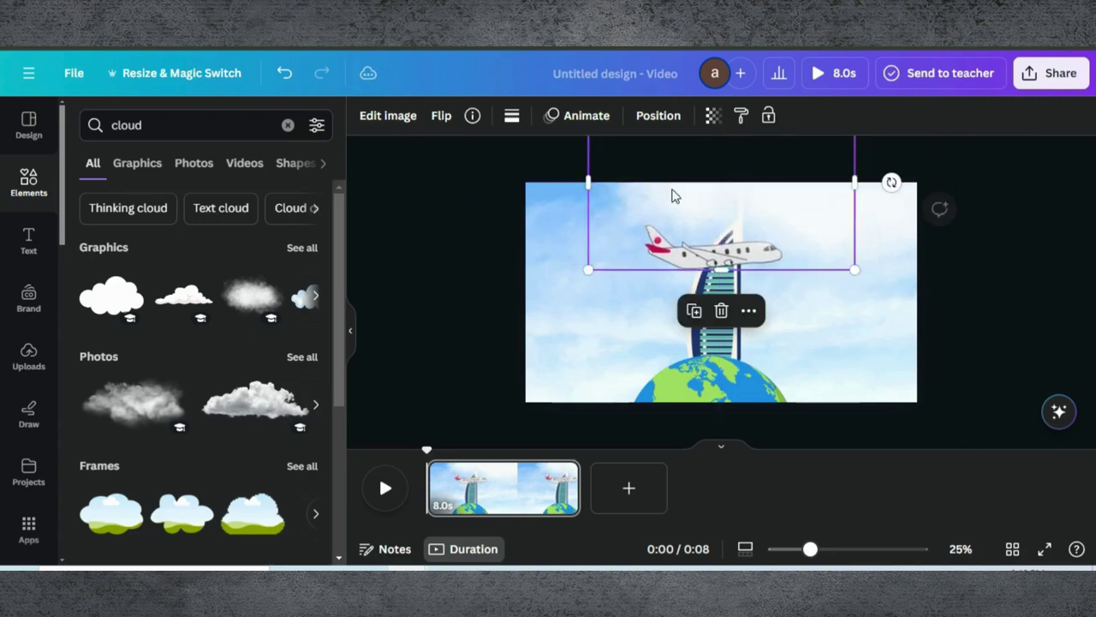
click(692, 311)
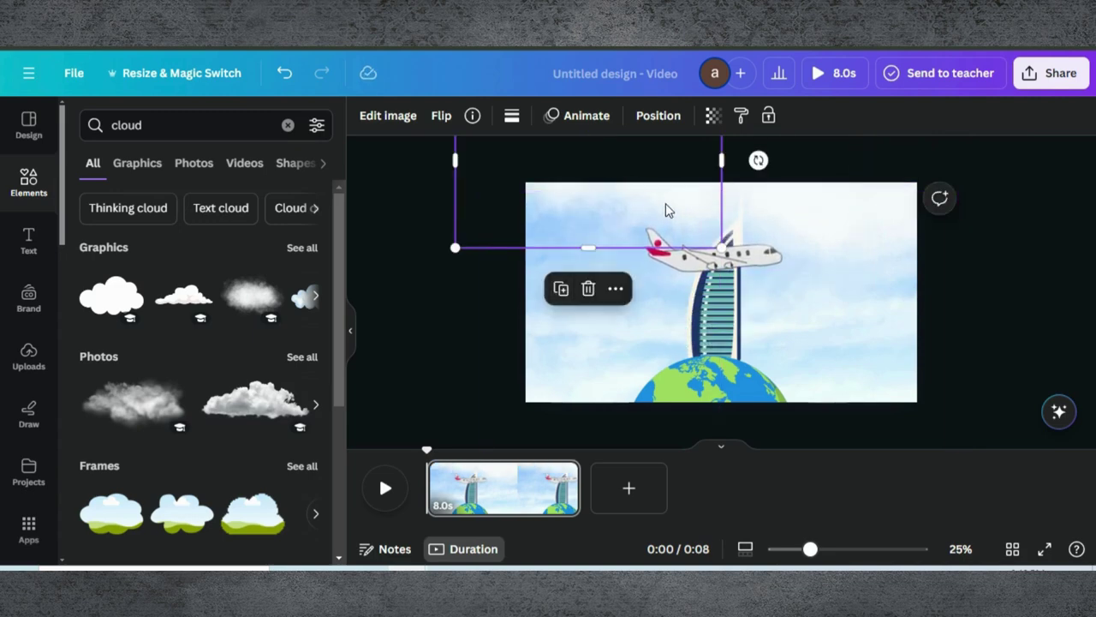
drag(606, 210, 592, 211)
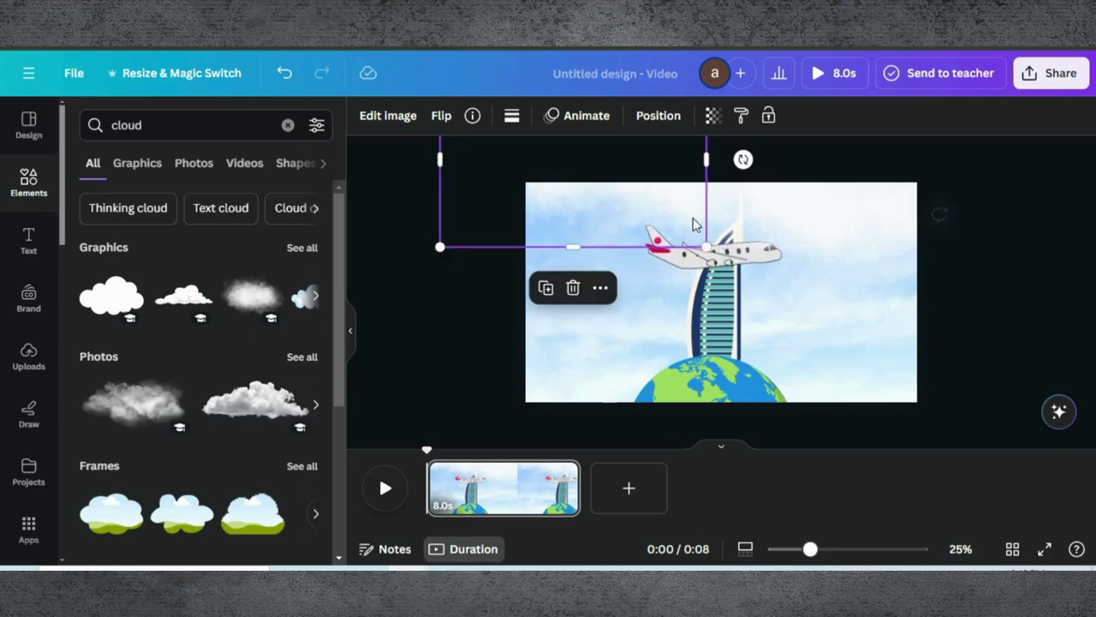
drag(872, 224, 880, 202)
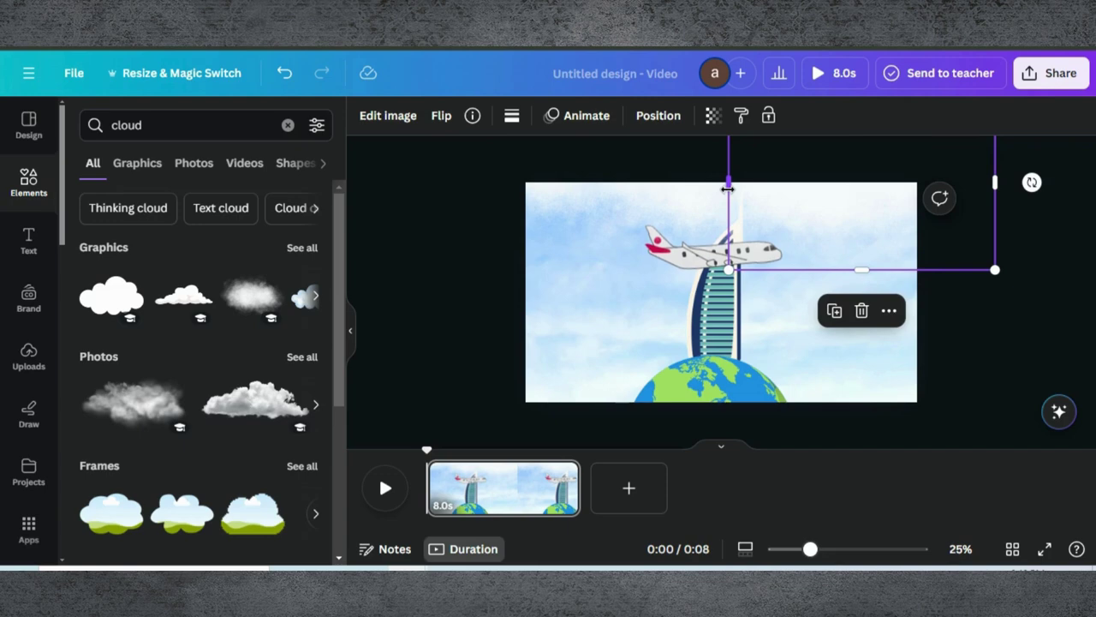
Reorder the layers so all three clouds sit behind the globe group and the airliner, just above the sky background
click(710, 208)
click(659, 116)
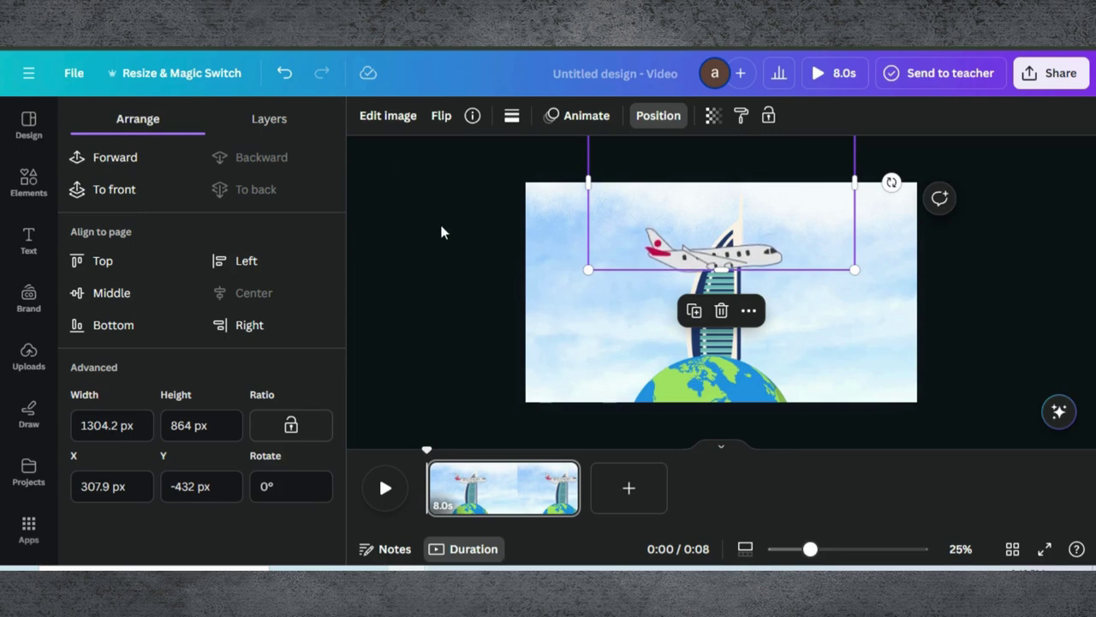
click(305, 122)
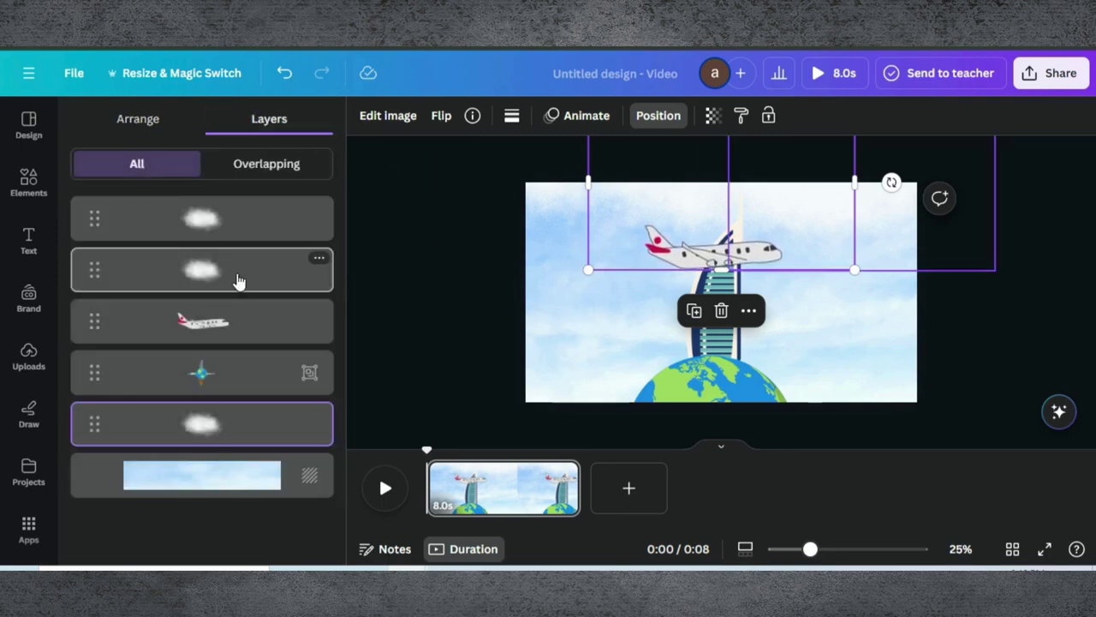
drag(235, 310, 231, 403)
drag(231, 219, 214, 355)
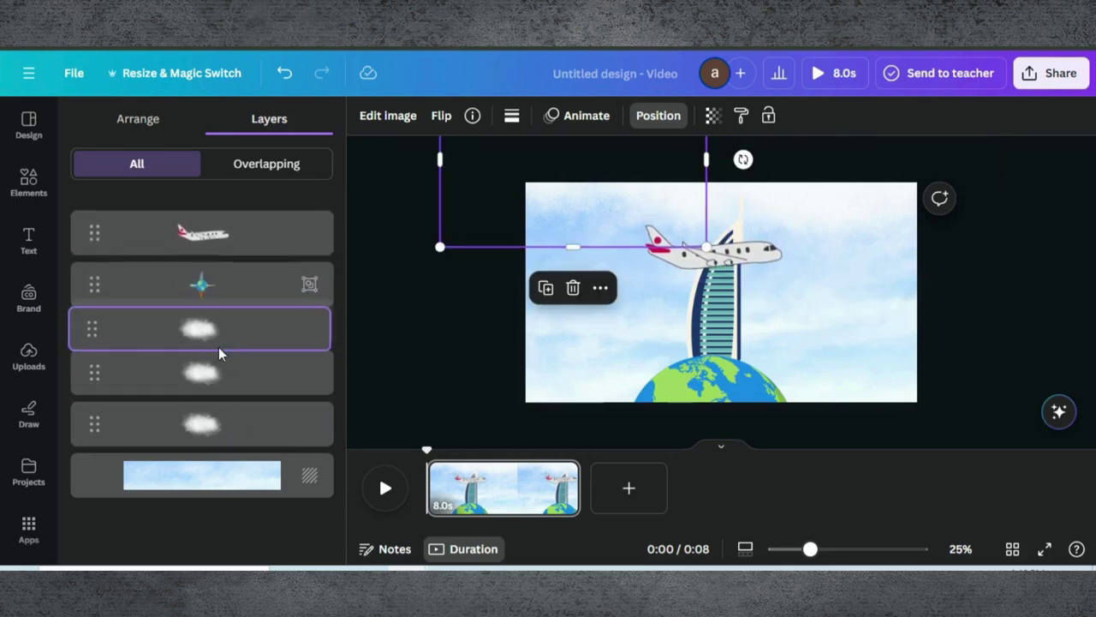
key(Escape)
click(395, 318)
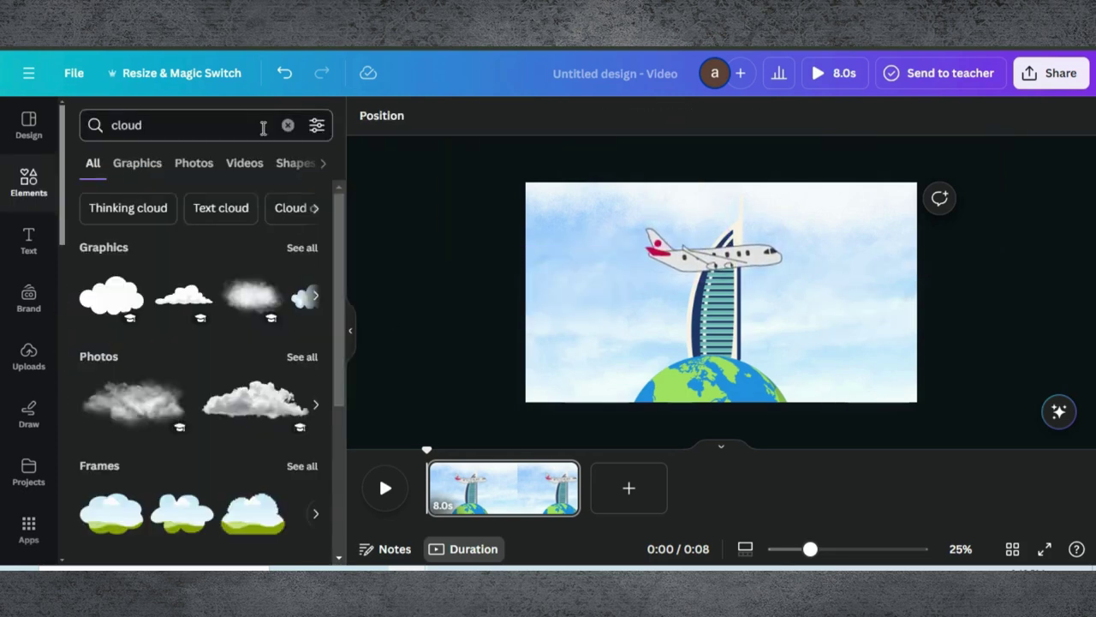
Search the graphics for "sun" and add the soft, glowing orange sun without rays
click(289, 125)
click(198, 125)
text(sun)
key(Return)
click(147, 171)
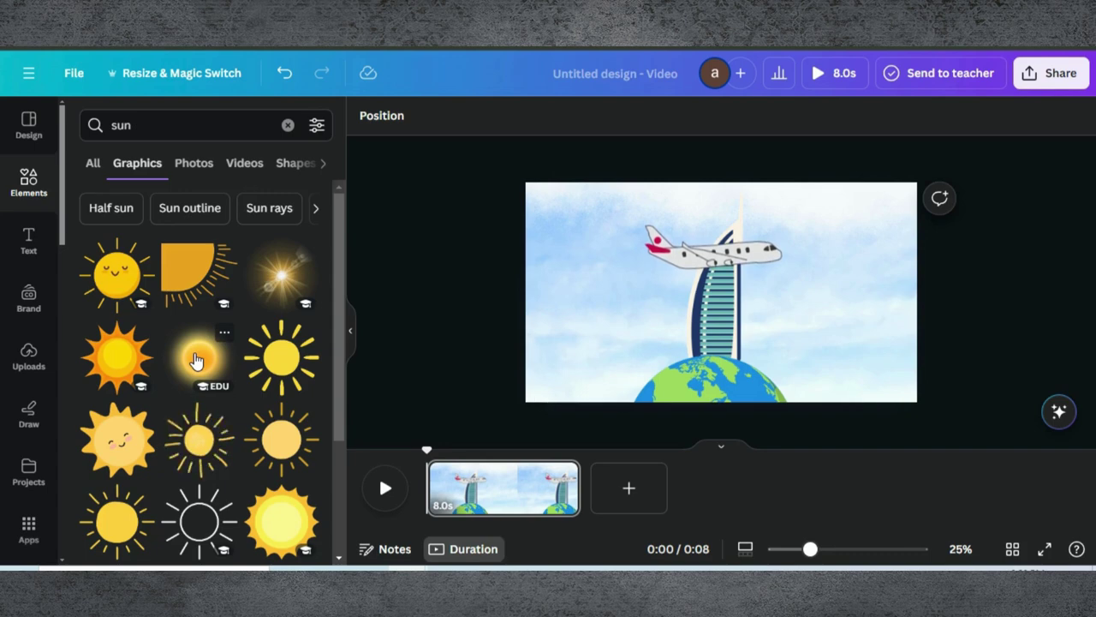
click(196, 360)
Place the sun in the page's upper-right corner of the sky and make it slightly transparent
drag(804, 260, 876, 210)
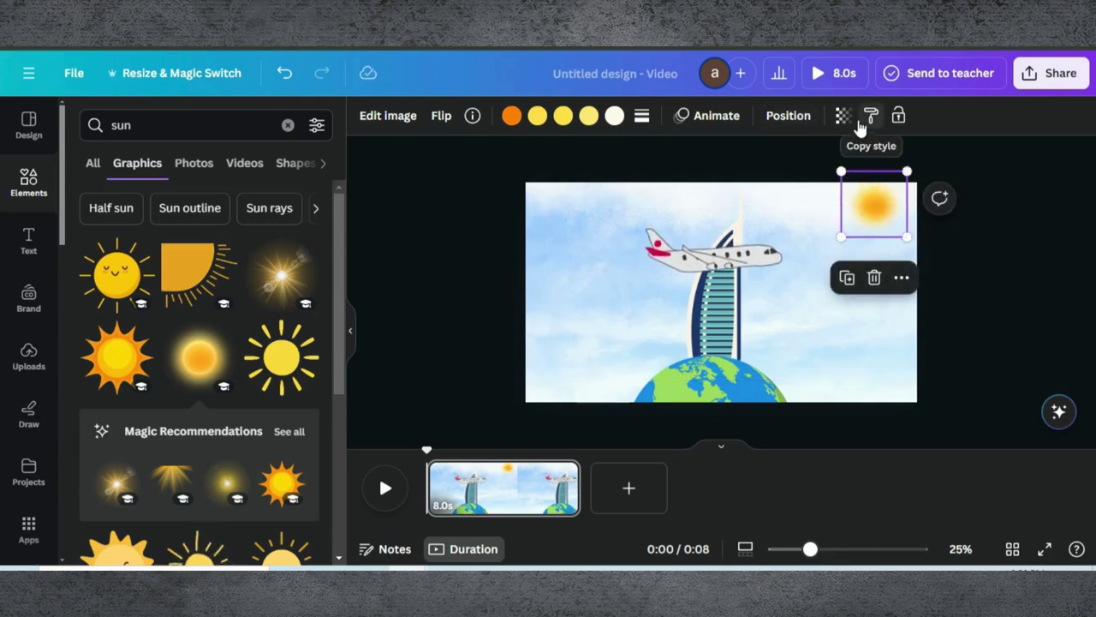
click(843, 116)
drag(790, 182, 747, 189)
Extend the page's duration to 14.7 seconds
click(714, 251)
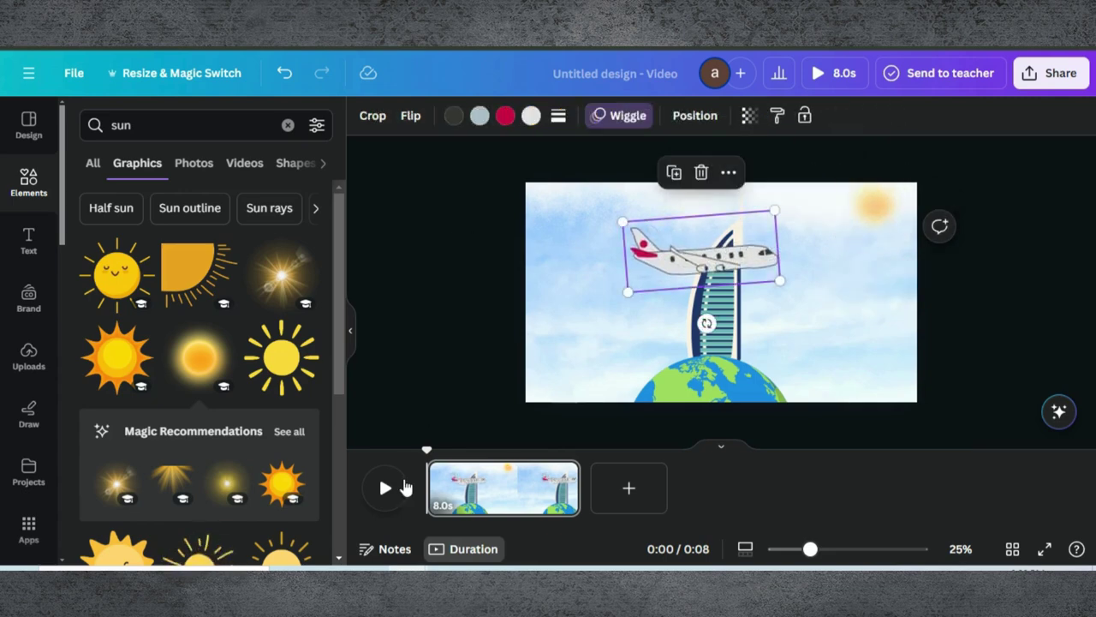
drag(572, 484, 708, 484)
key(ctrl+a)
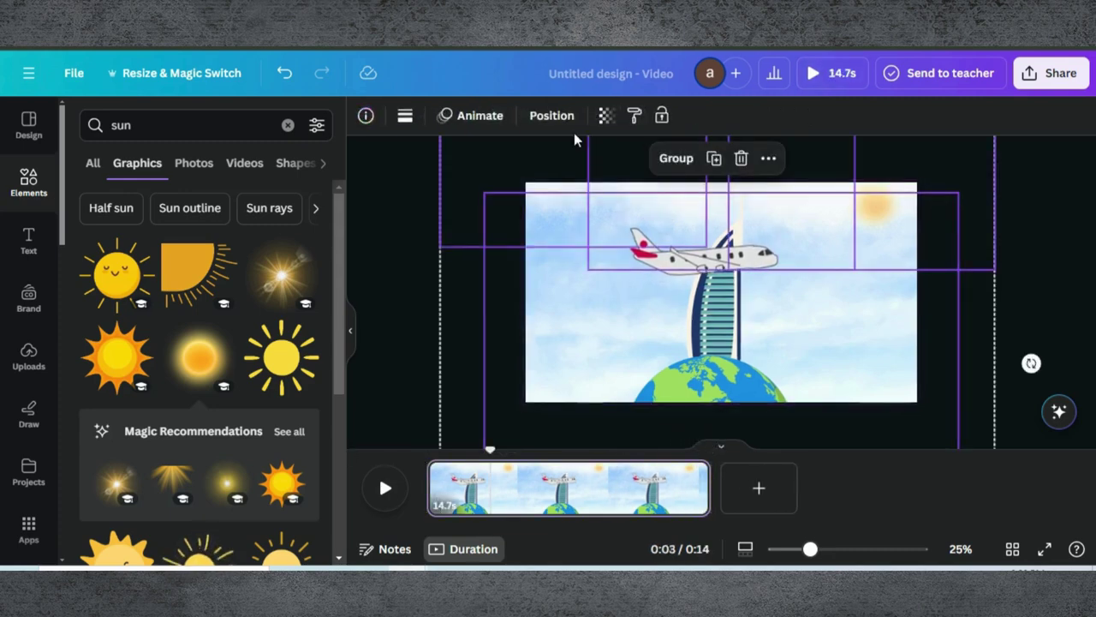
key(ctrl+g)
click(552, 225)
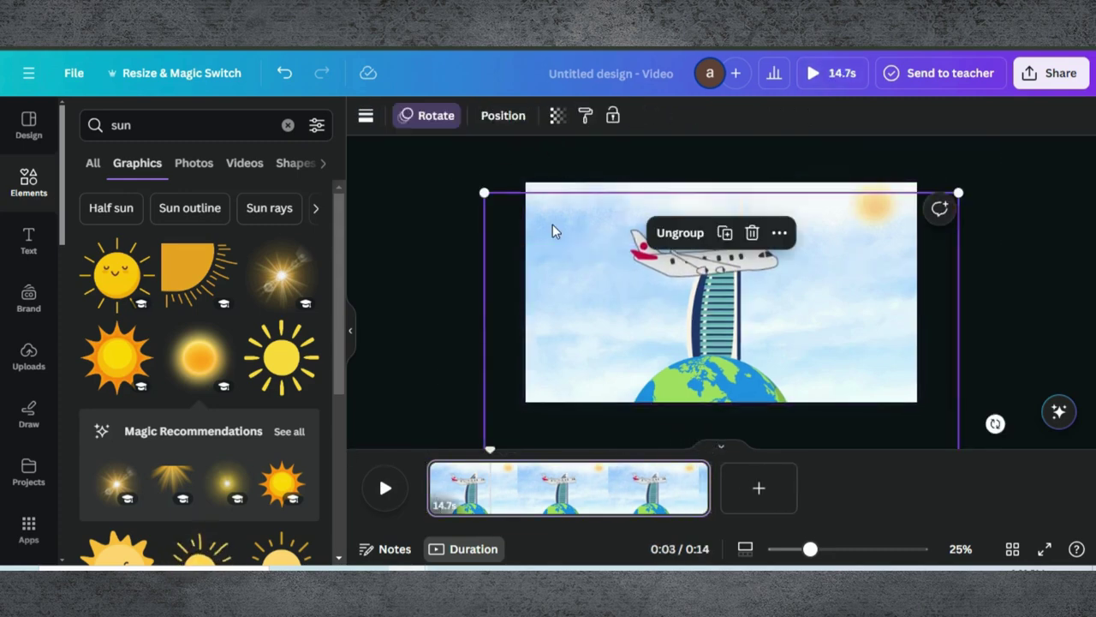
Apply the Rotate motion effect to all three clouds together, at the slowest speed and in the counterclockwise direction
click(503, 115)
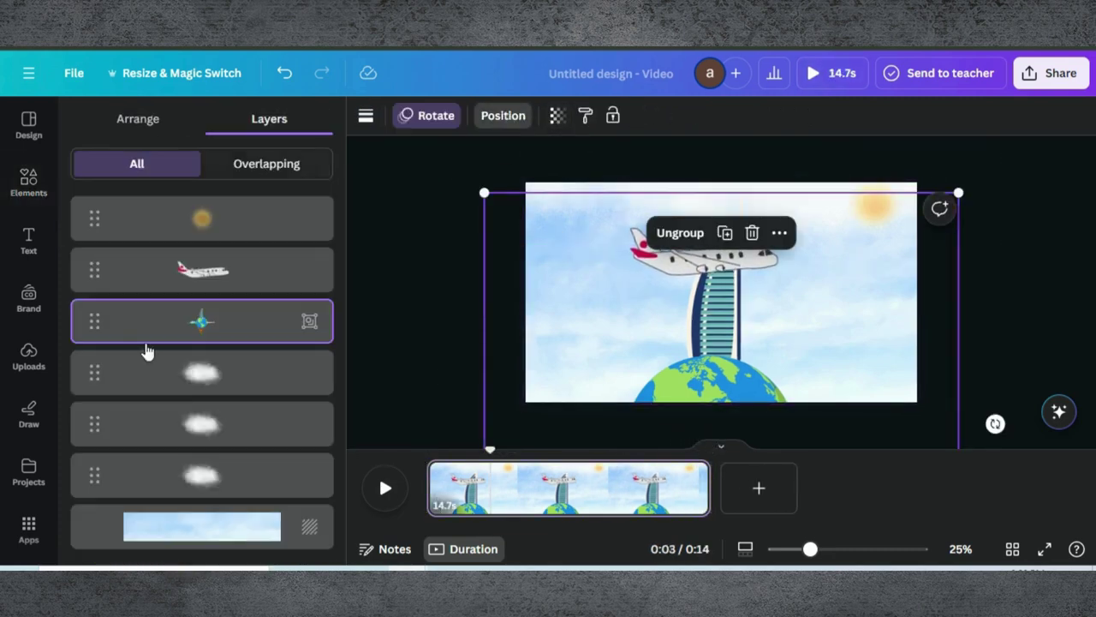
click(174, 375)
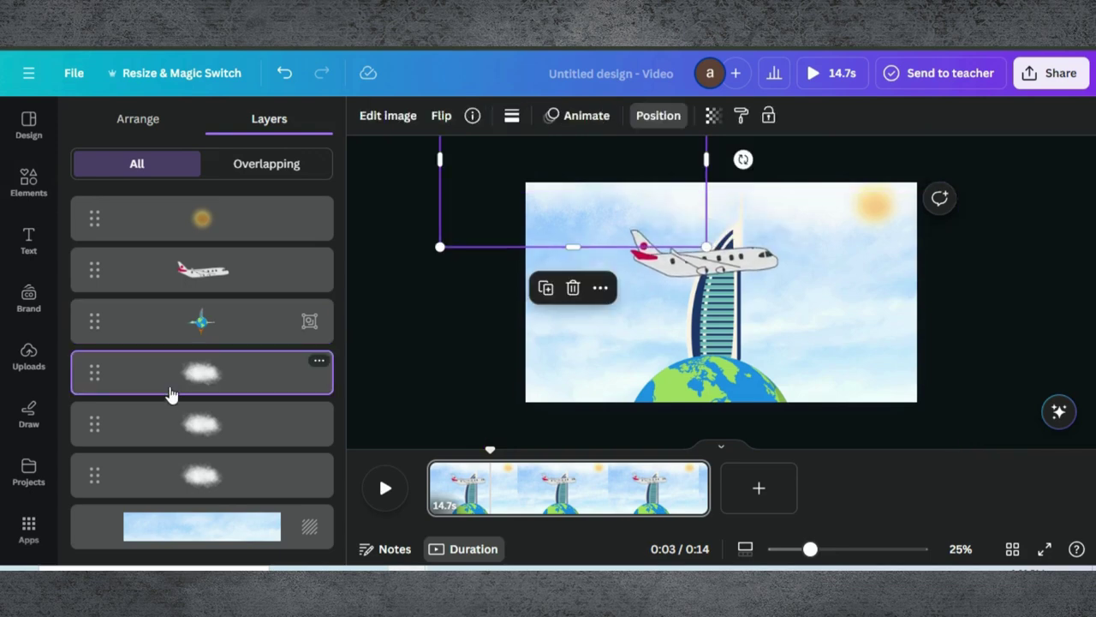
shift+click(172, 427)
shift+click(172, 478)
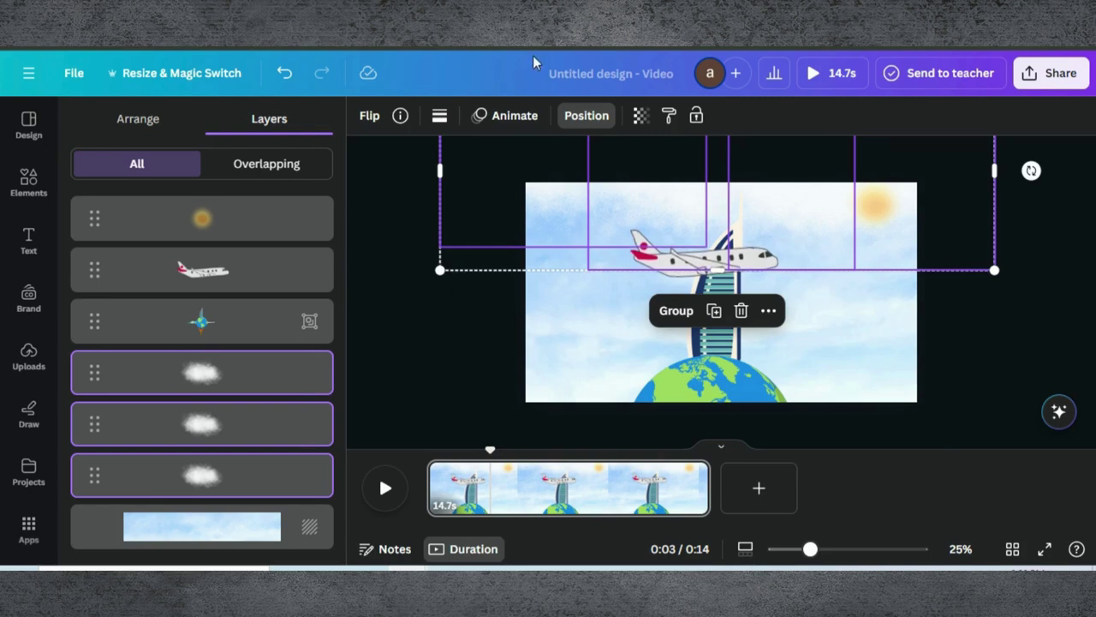
click(505, 117)
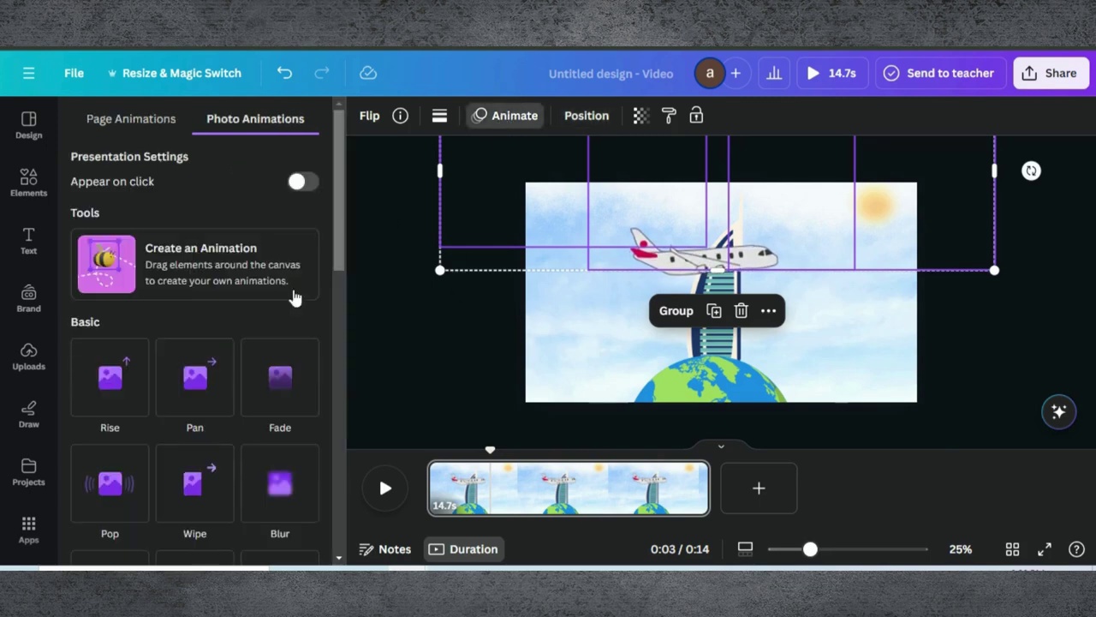
scroll(232, 355, down, 10)
click(230, 358)
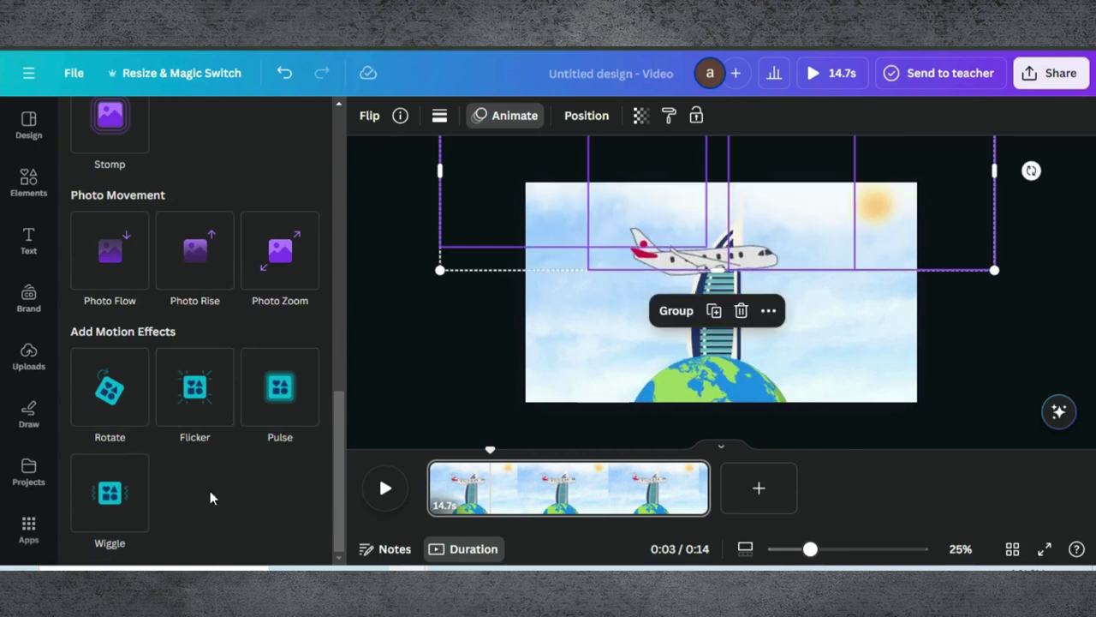
click(107, 393)
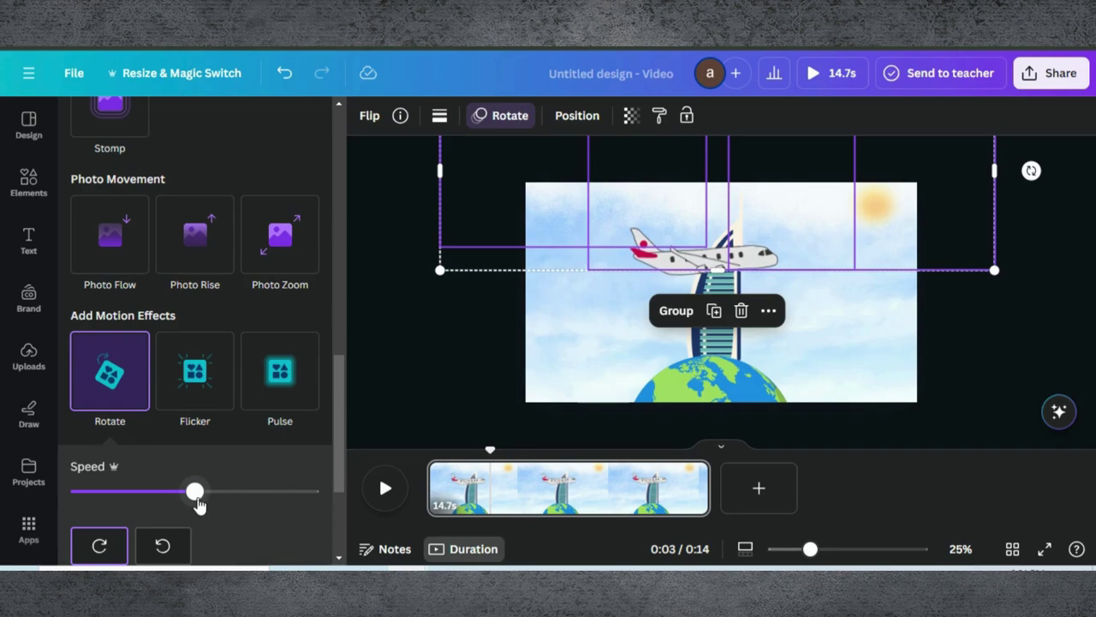
drag(196, 500, 39, 485)
click(162, 545)
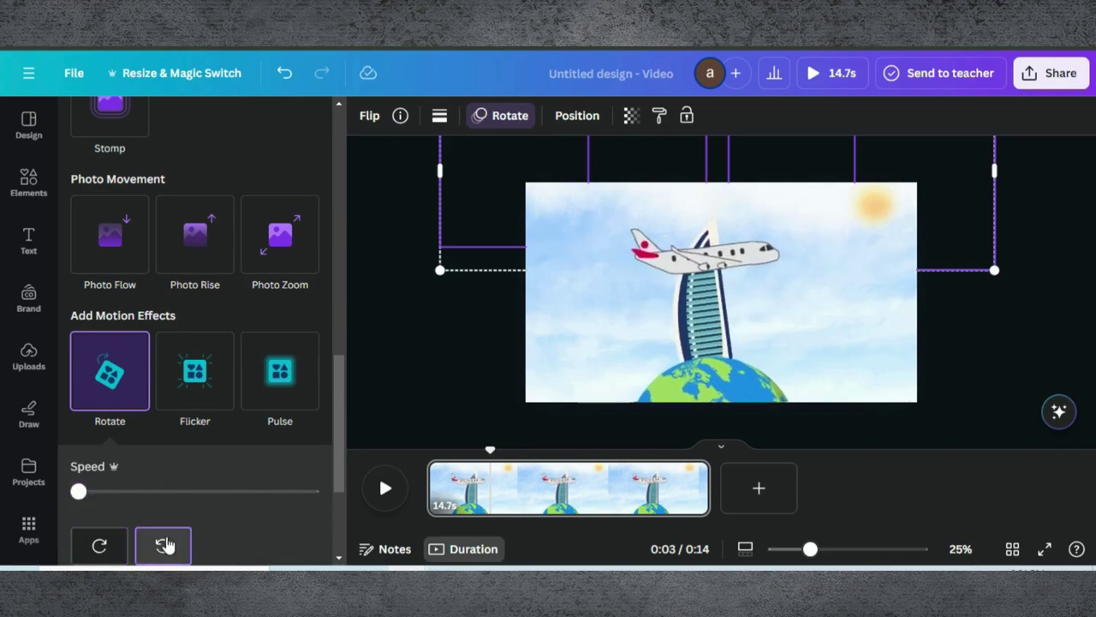